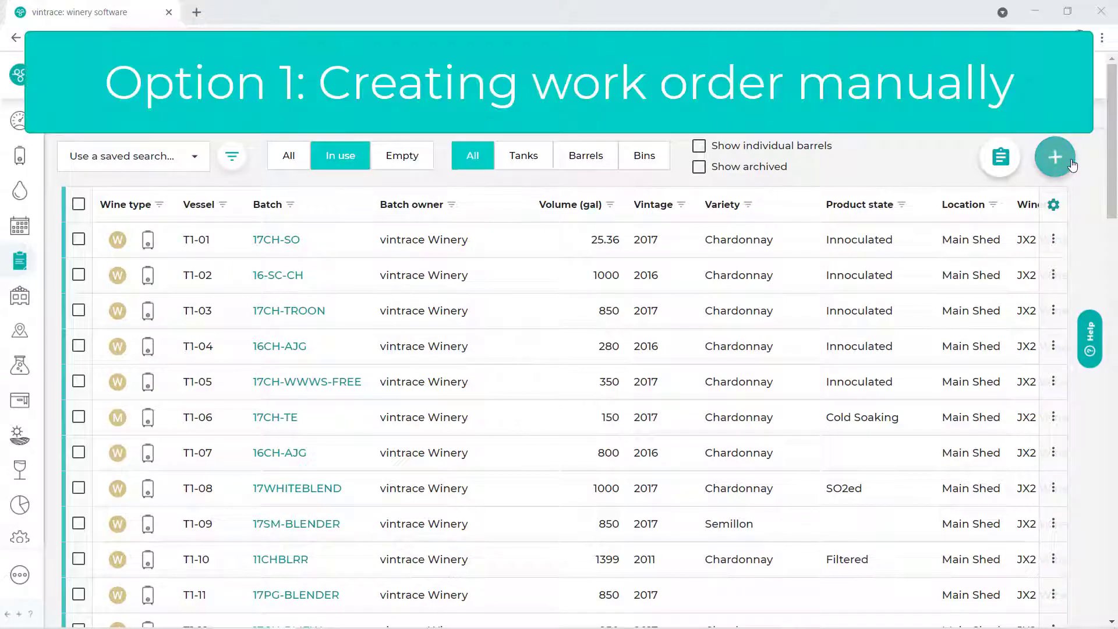
Try out a manual work order by adding a Multi additions job
left_click(1070, 161)
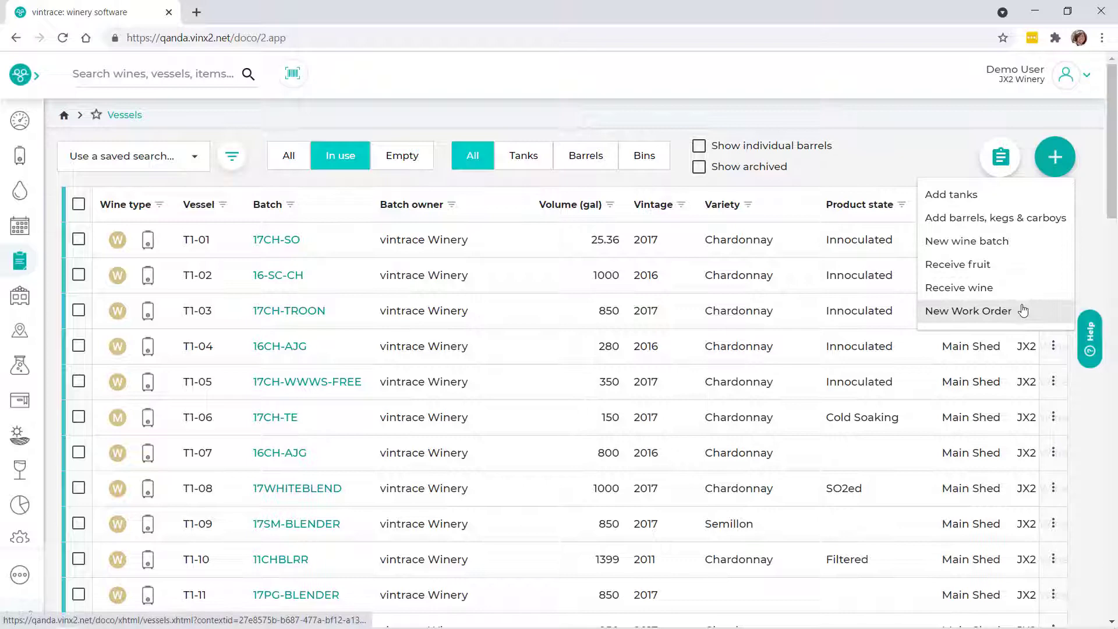
left_click(1023, 310)
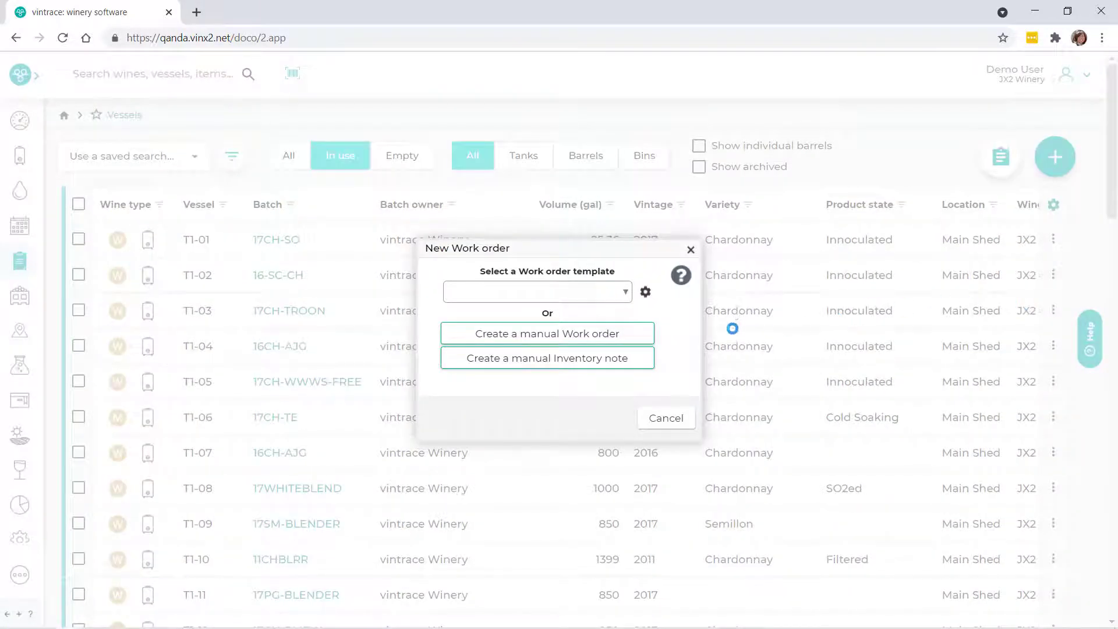
left_click(649, 343)
left_click(931, 333)
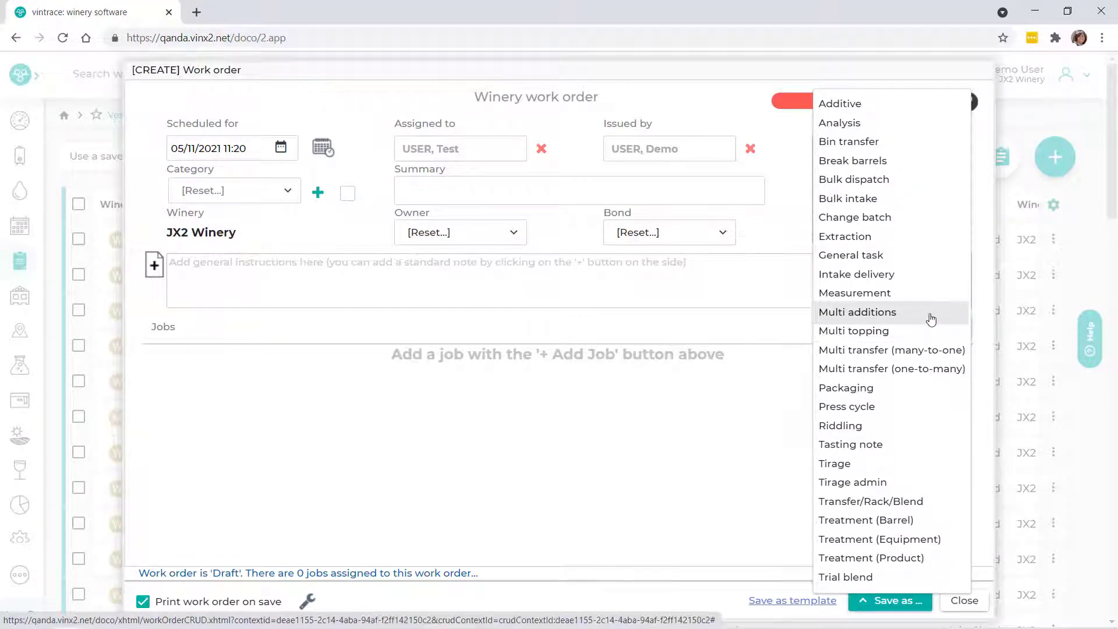
left_click(931, 318)
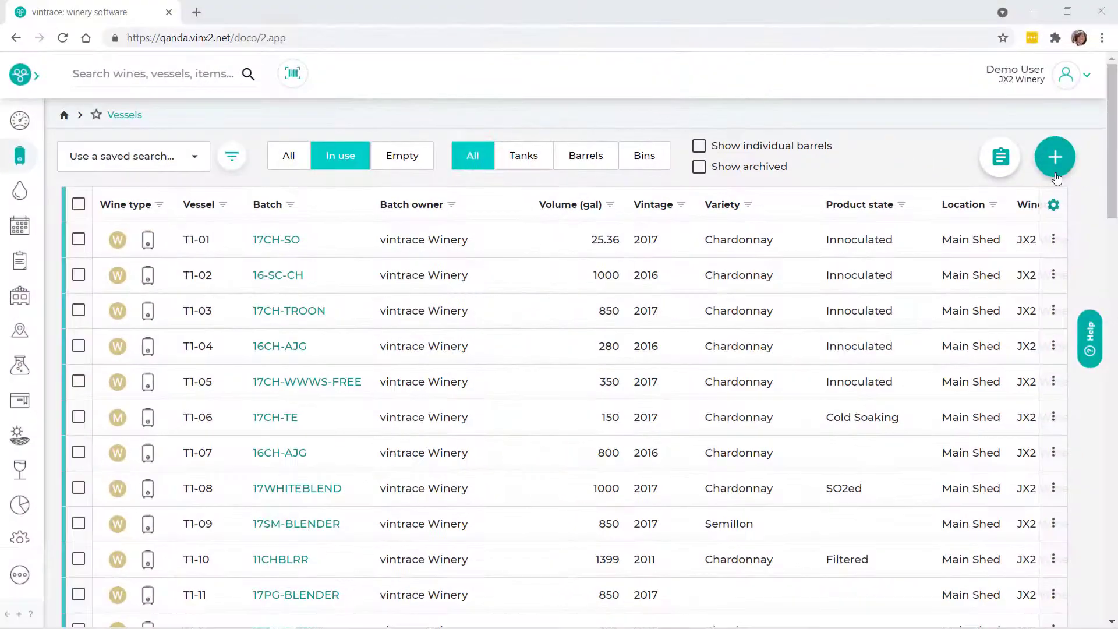
Preview the Many to Many Press Cycle template, then reach Job management showing the Ready work order
left_click(1056, 170)
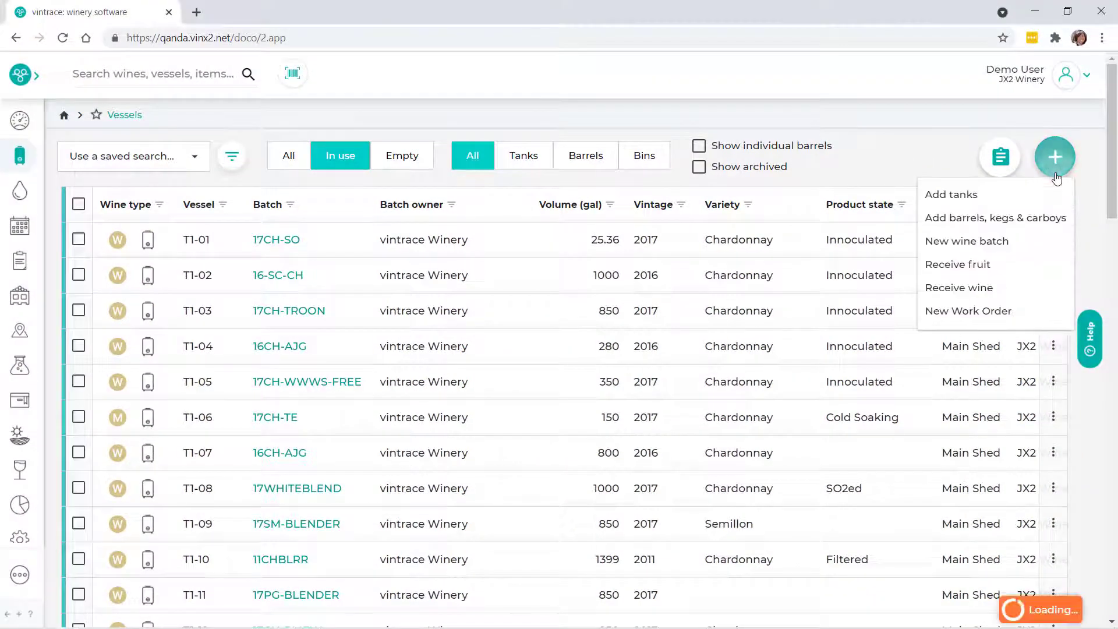
left_click(1005, 311)
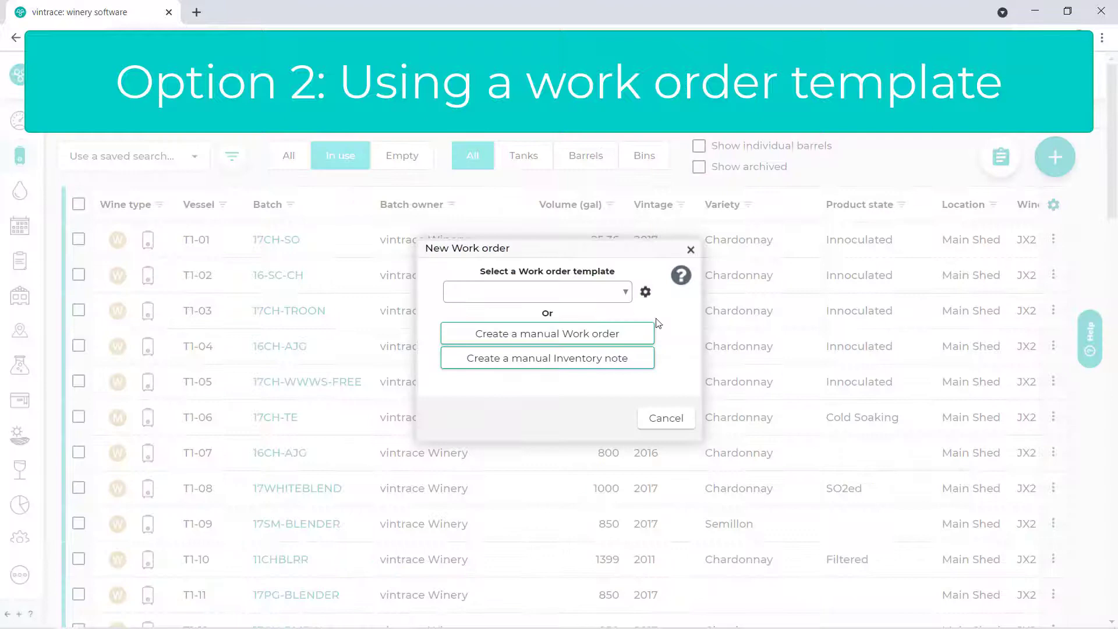
left_click(628, 297)
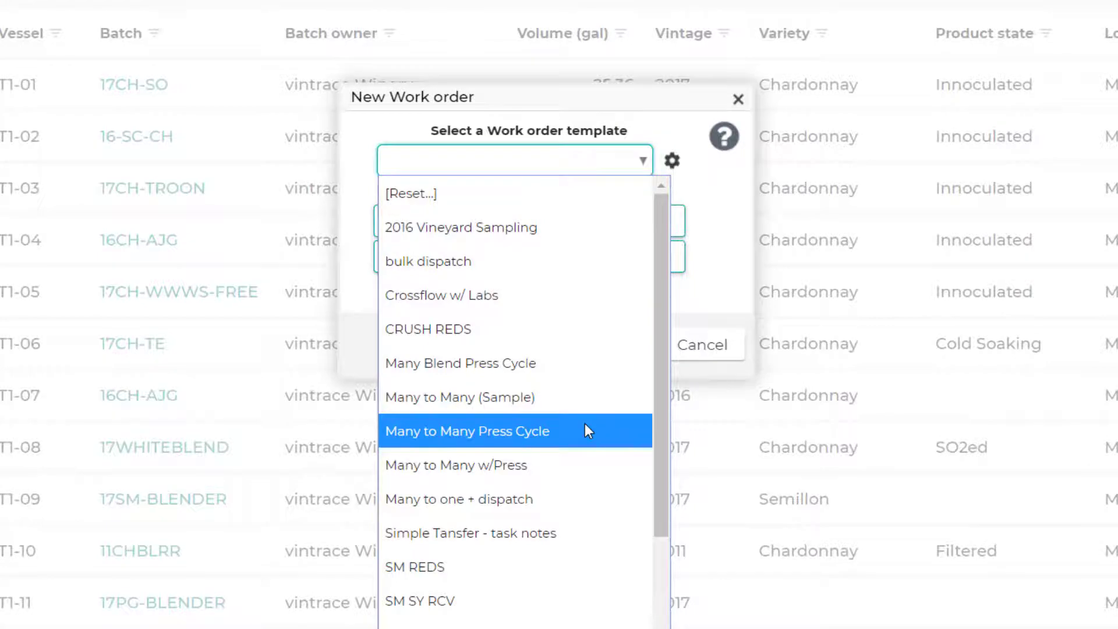
left_click(586, 430)
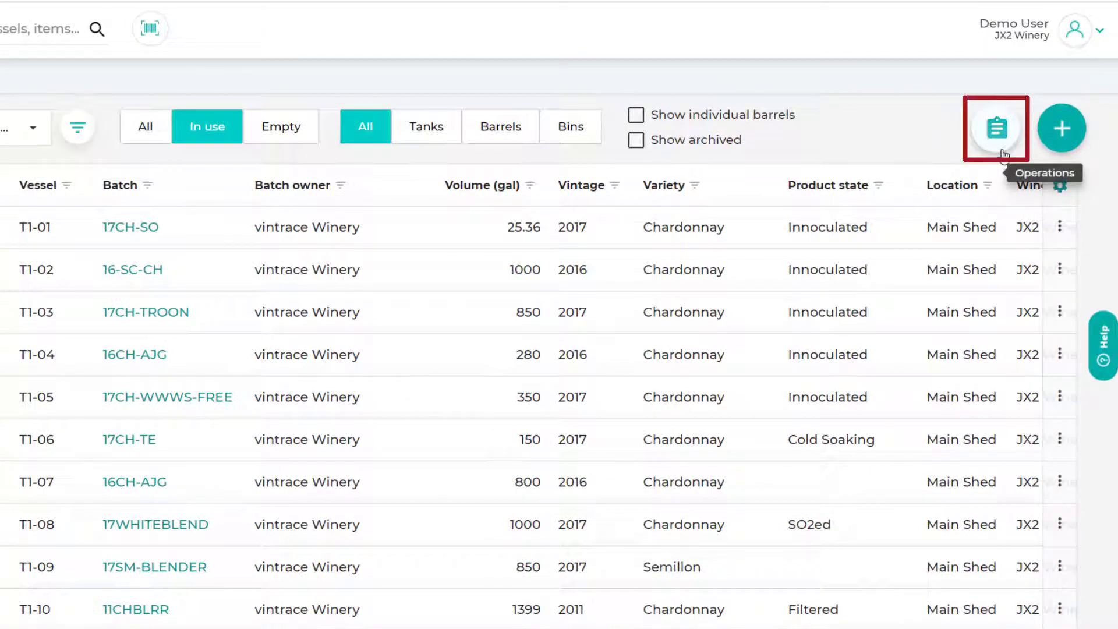
left_click(1003, 154)
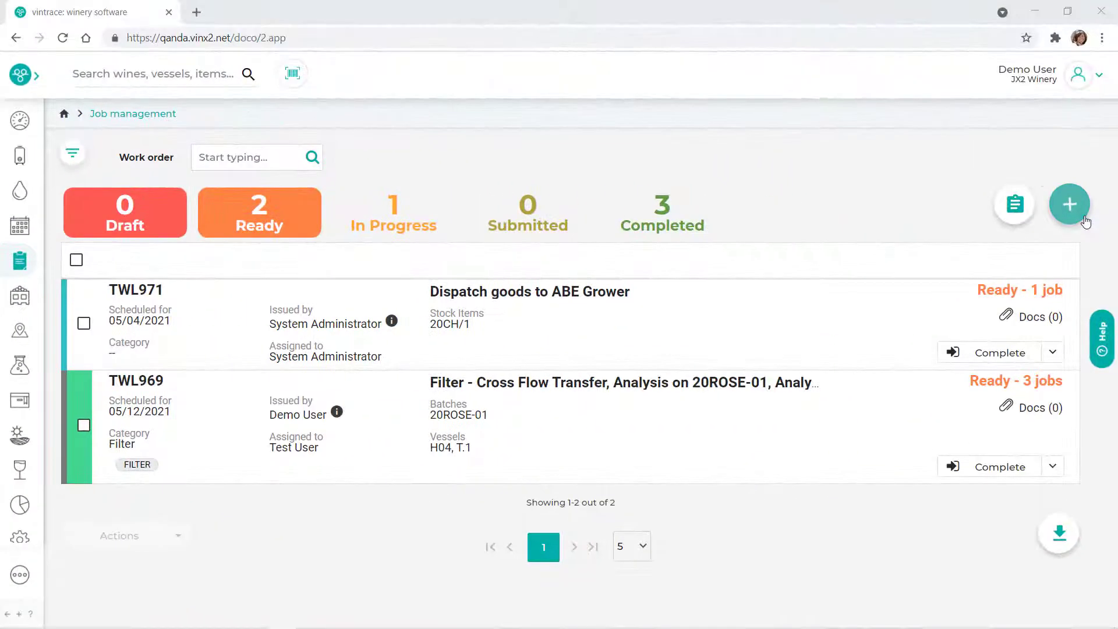
left_click(1098, 221)
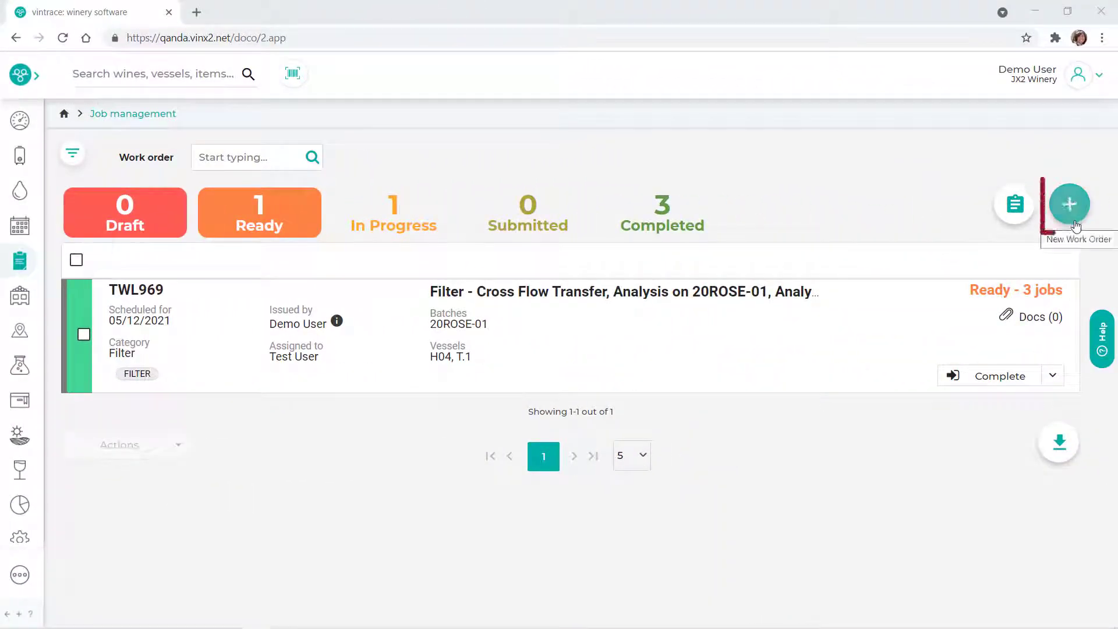
Open a blank Draft manual Winery work order with 0 jobs
left_click(1074, 224)
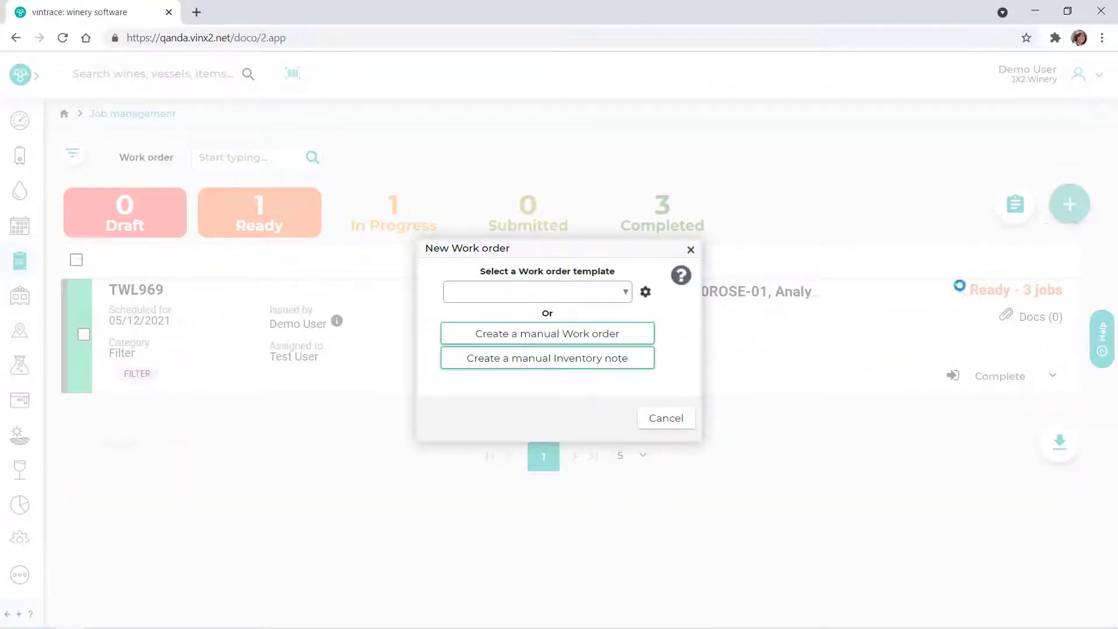
left_click(650, 342)
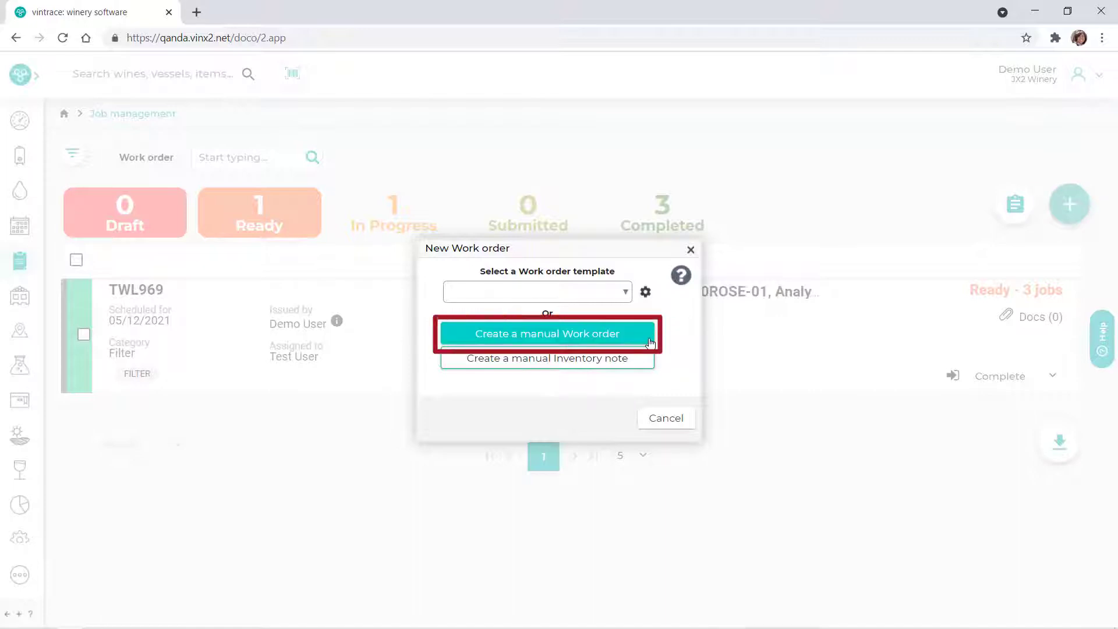
left_click(650, 342)
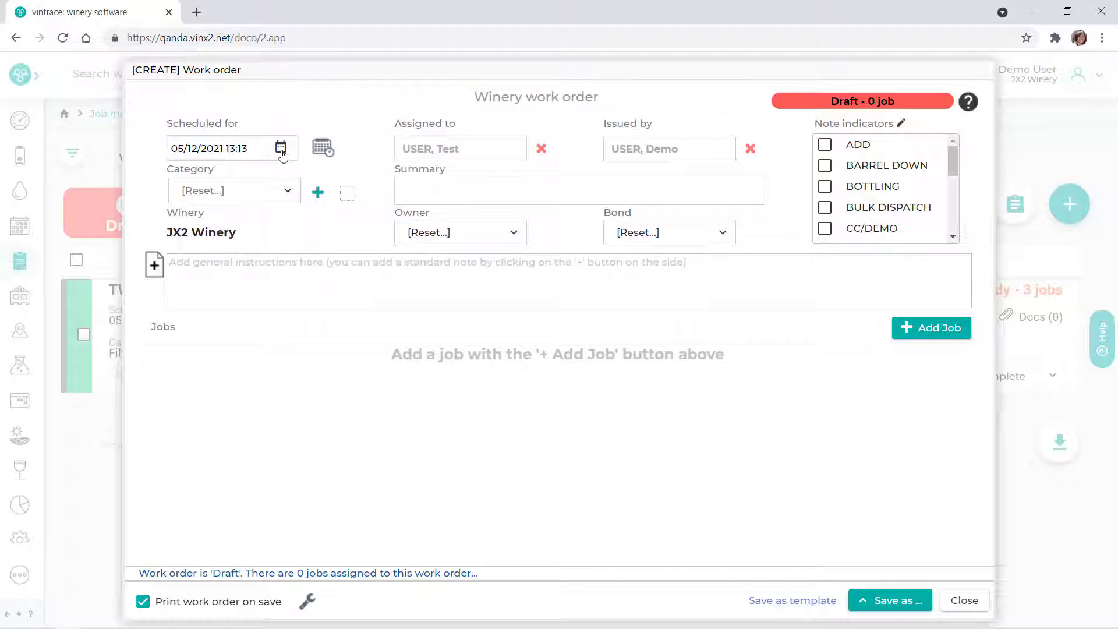
Schedule the work order for 05/19/2021, reassign it to another staff member, and summarise it '2021 Chardonnay Blend'
left_click(282, 149)
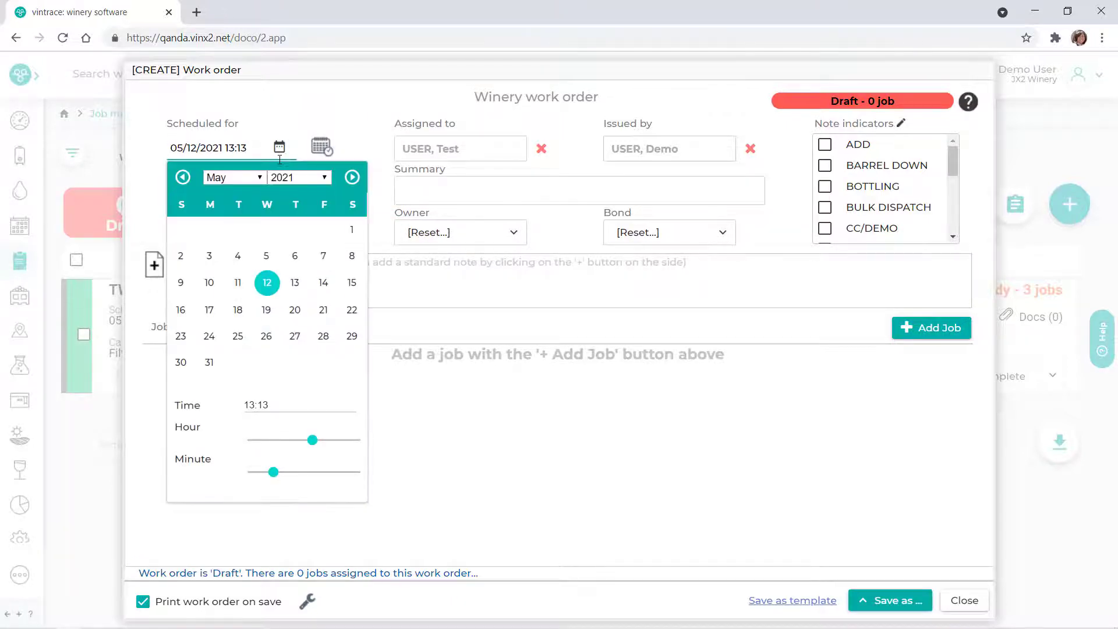
left_click(267, 312)
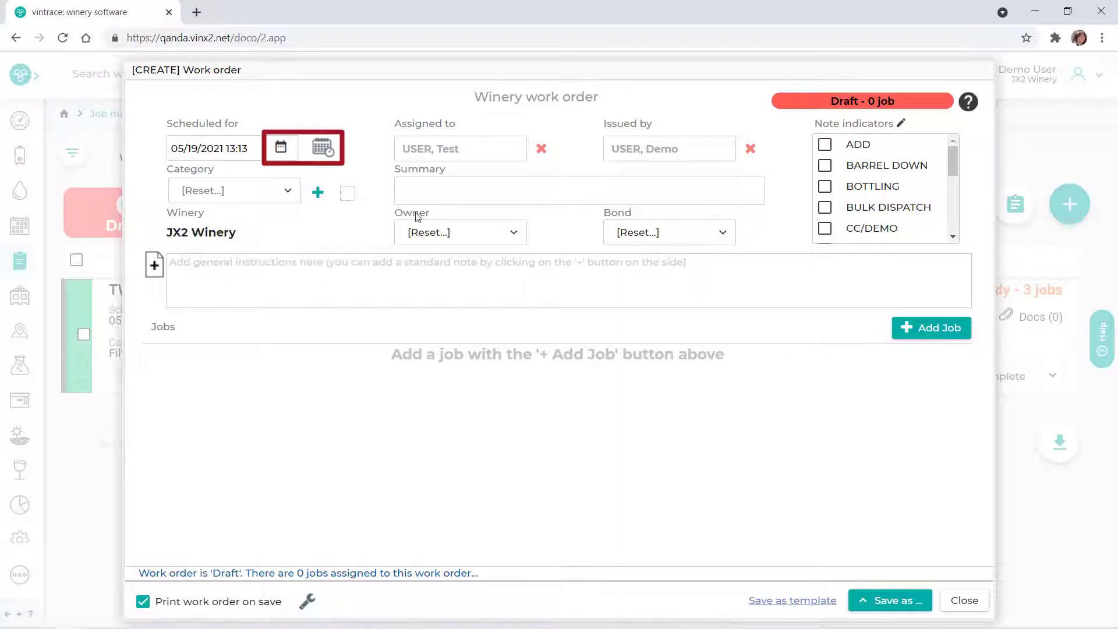
left_click(542, 153)
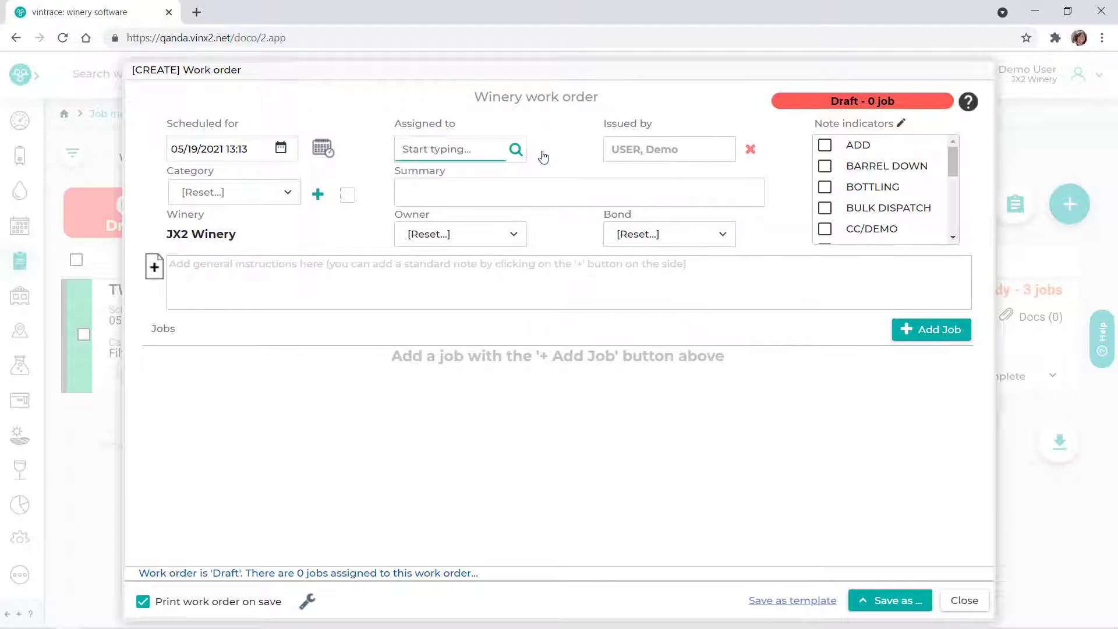
type("re")
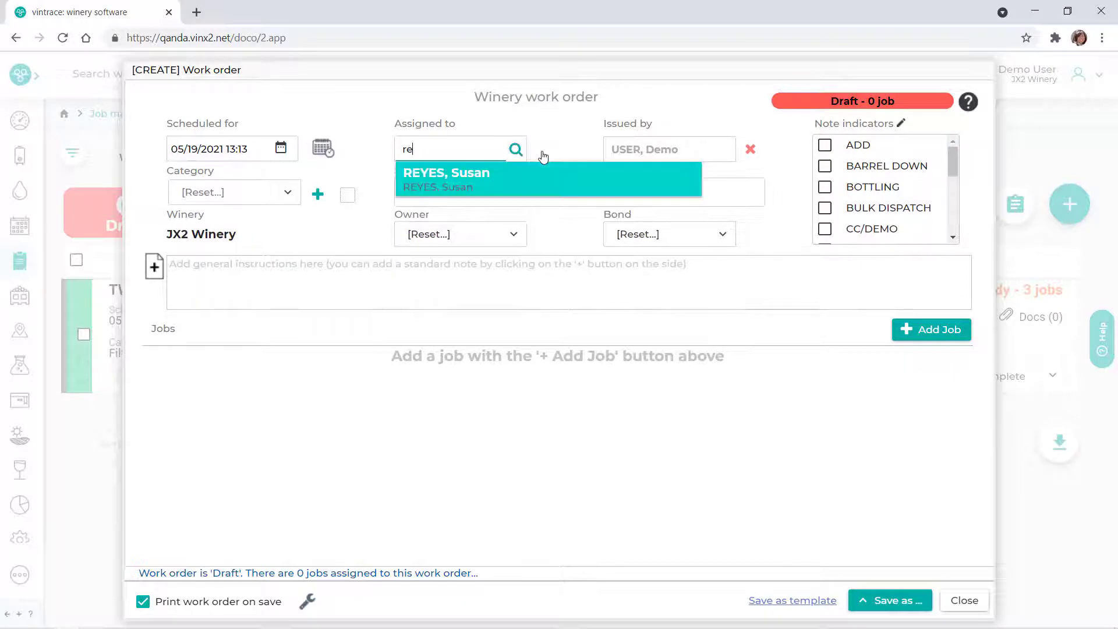
left_click(543, 182)
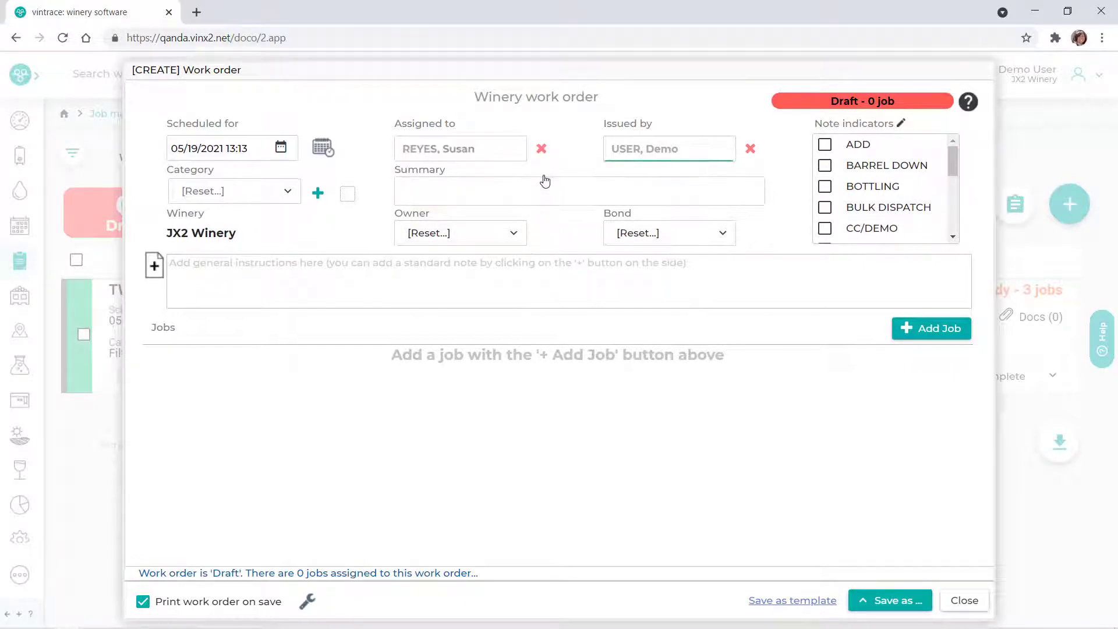
left_click(538, 192)
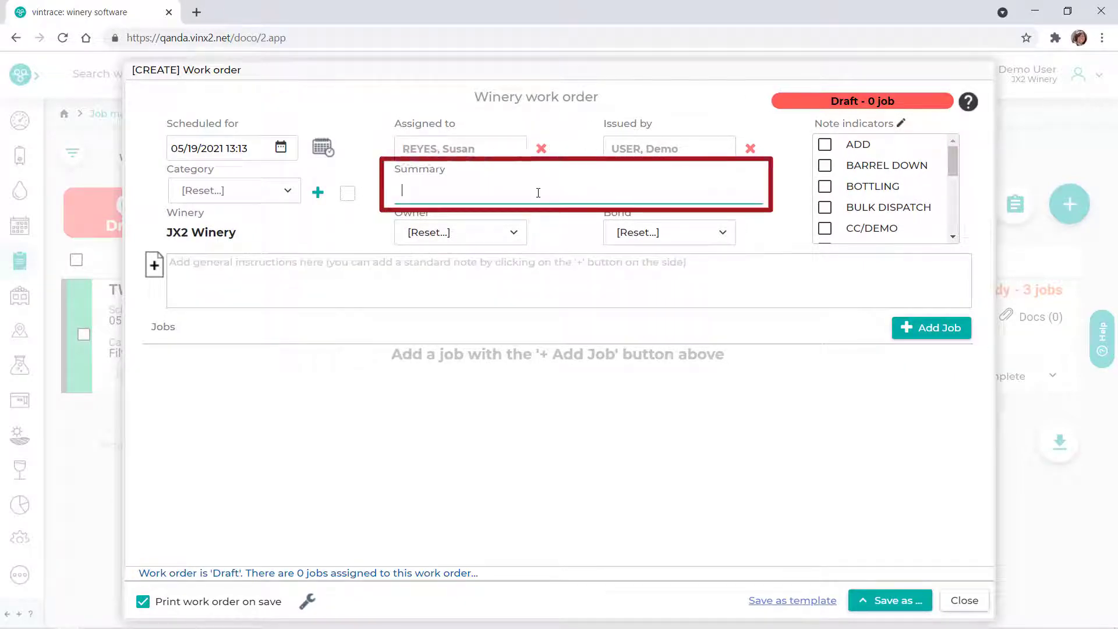
type("2021 Chardonnay Blend")
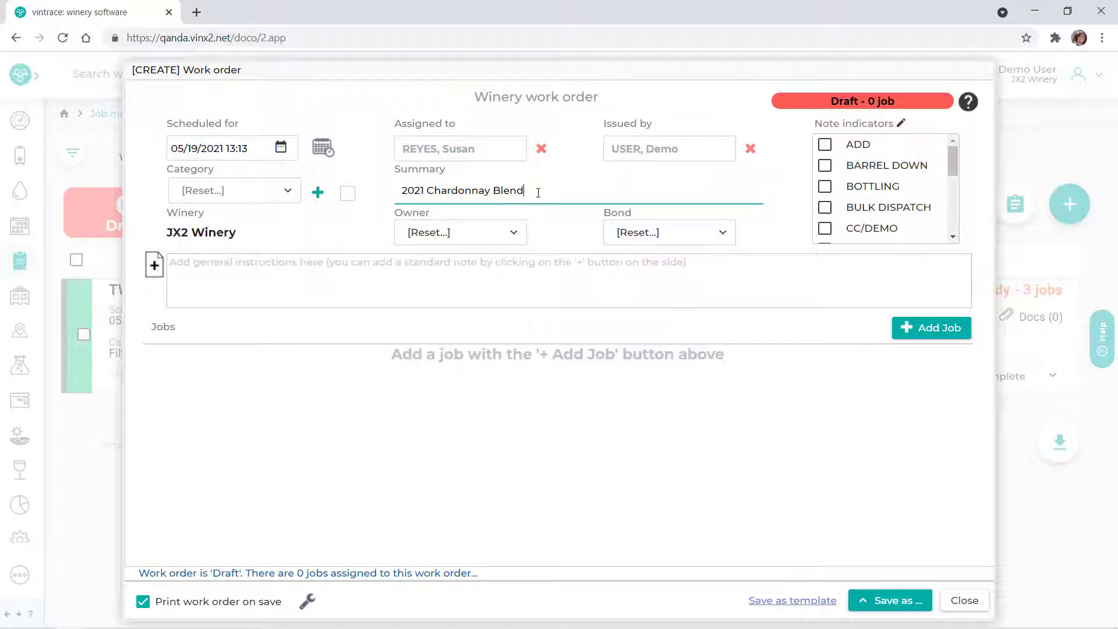
Tick the TRANSFER checkbox among the work order's note indicators
left_click_drag(953, 160, 956, 209)
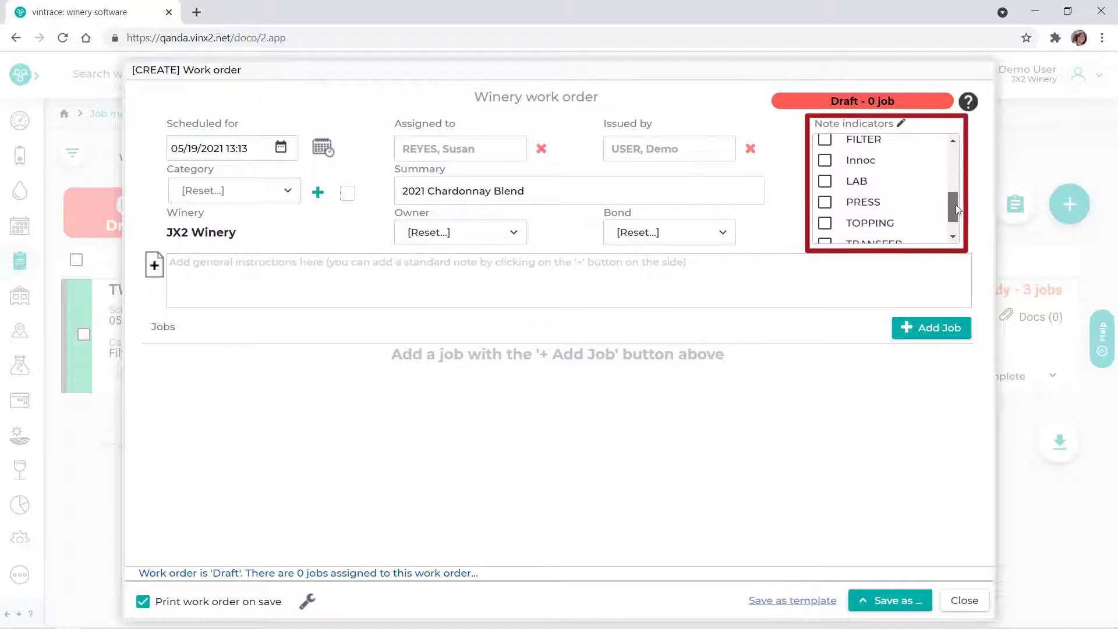
left_click(825, 237)
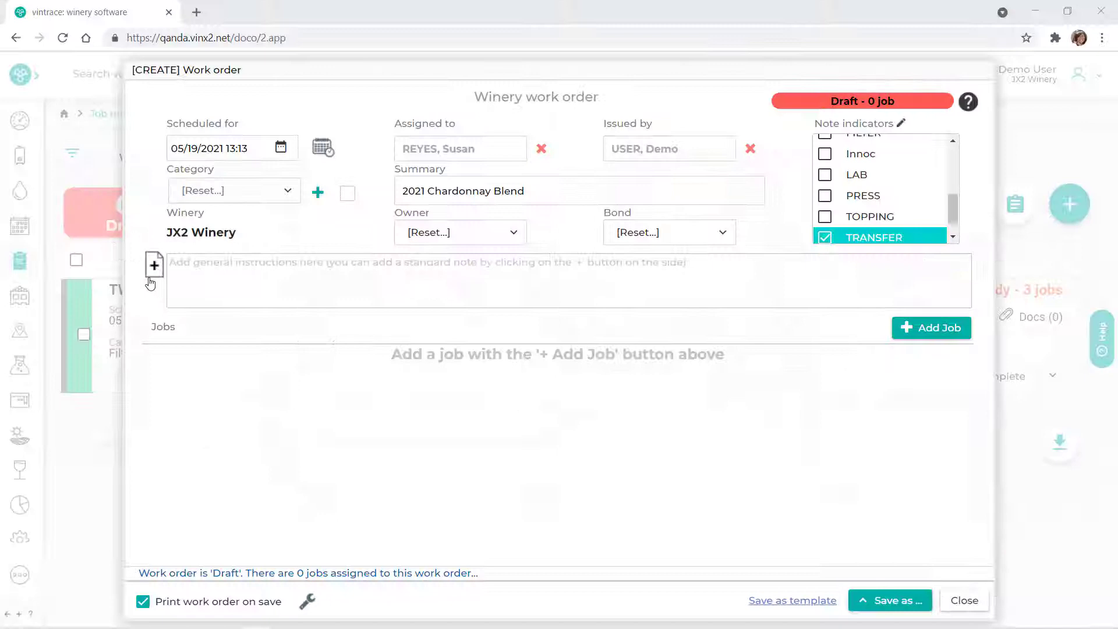
left_click(154, 263)
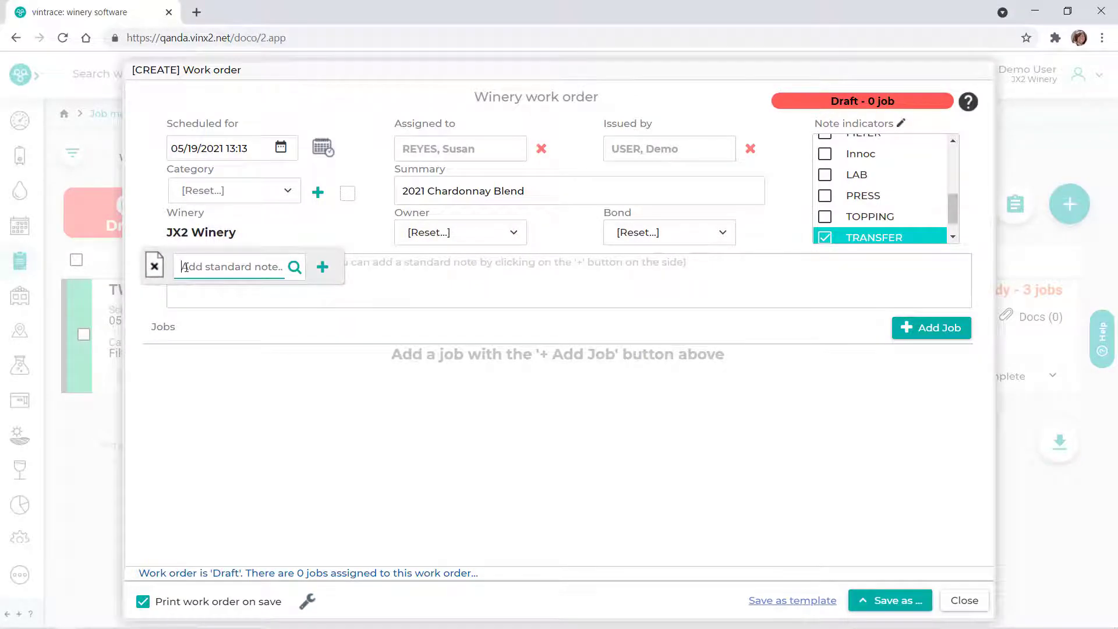
type("bl")
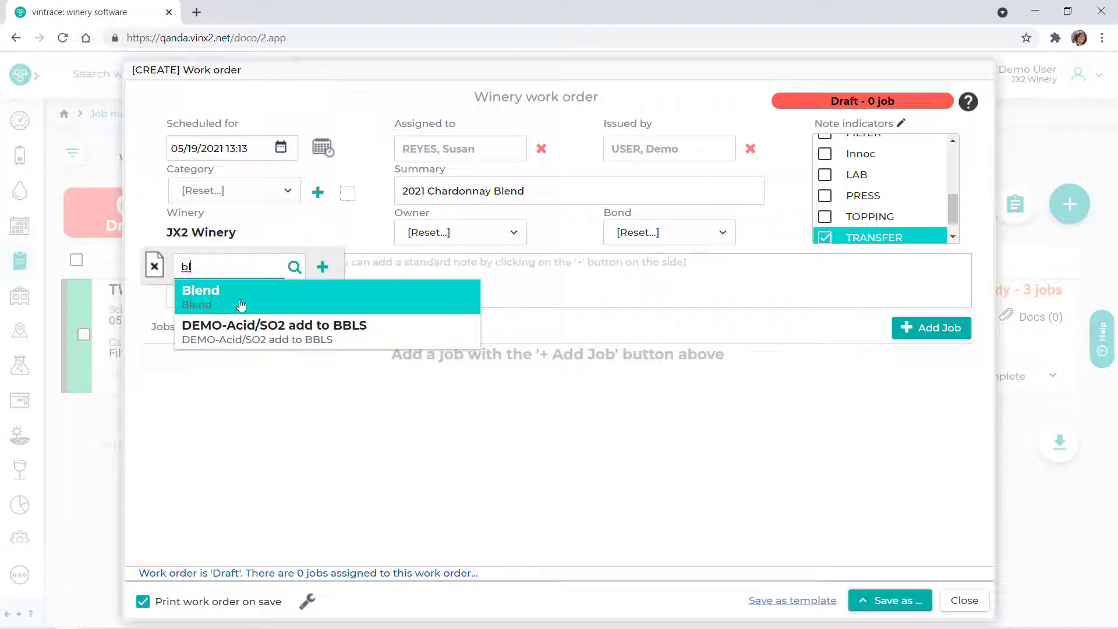
left_click(241, 304)
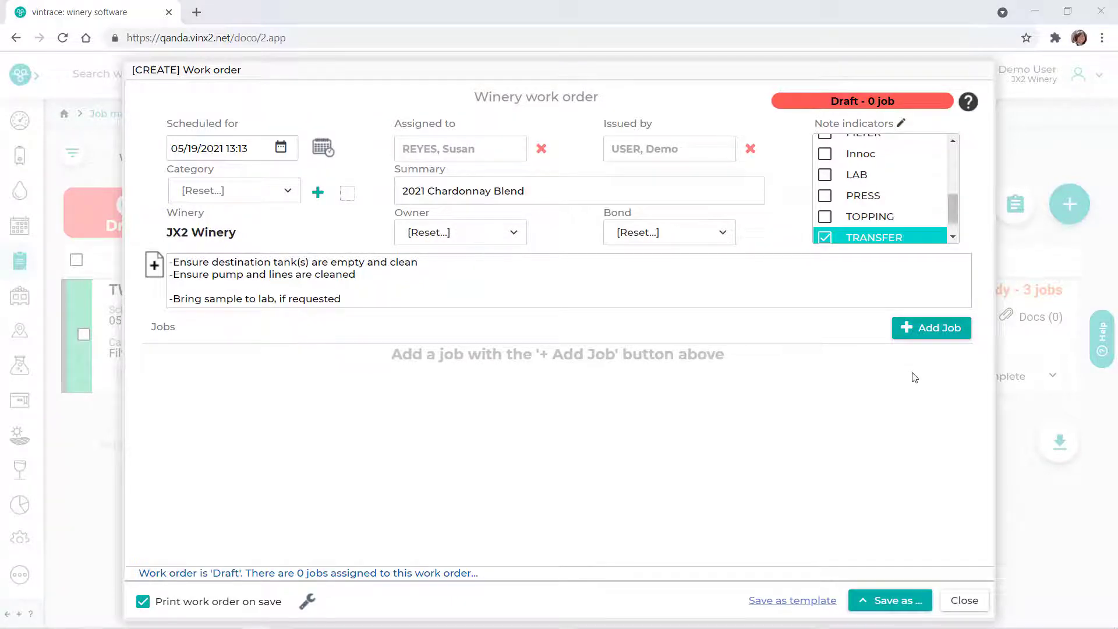
Add a many-to-one Multi transfer job drawing 650 gal out of G1
left_click(920, 339)
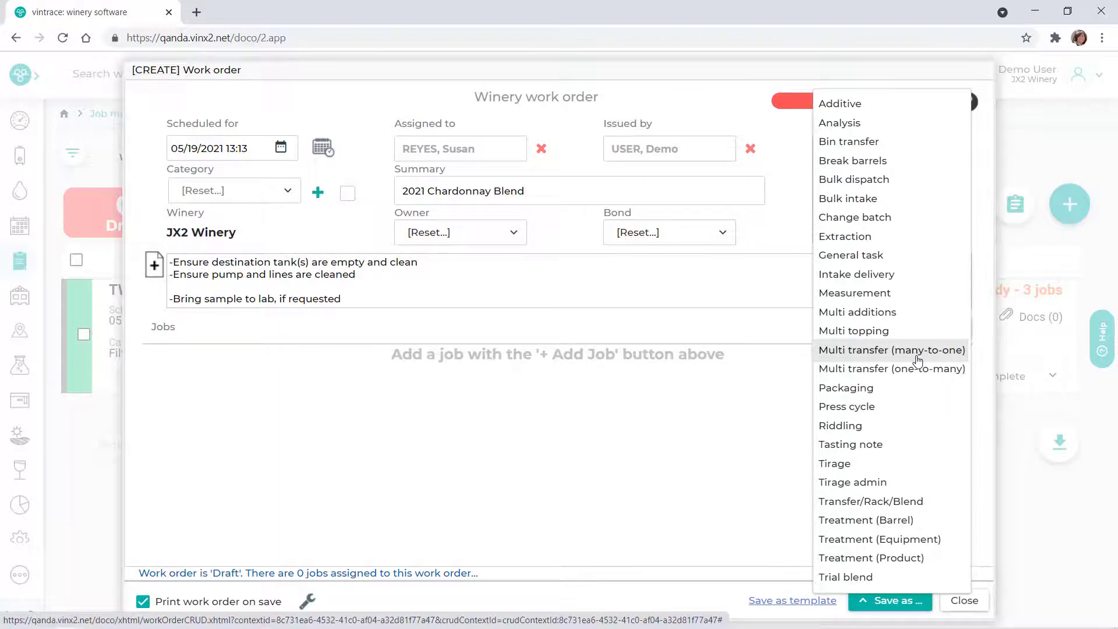
left_click(917, 361)
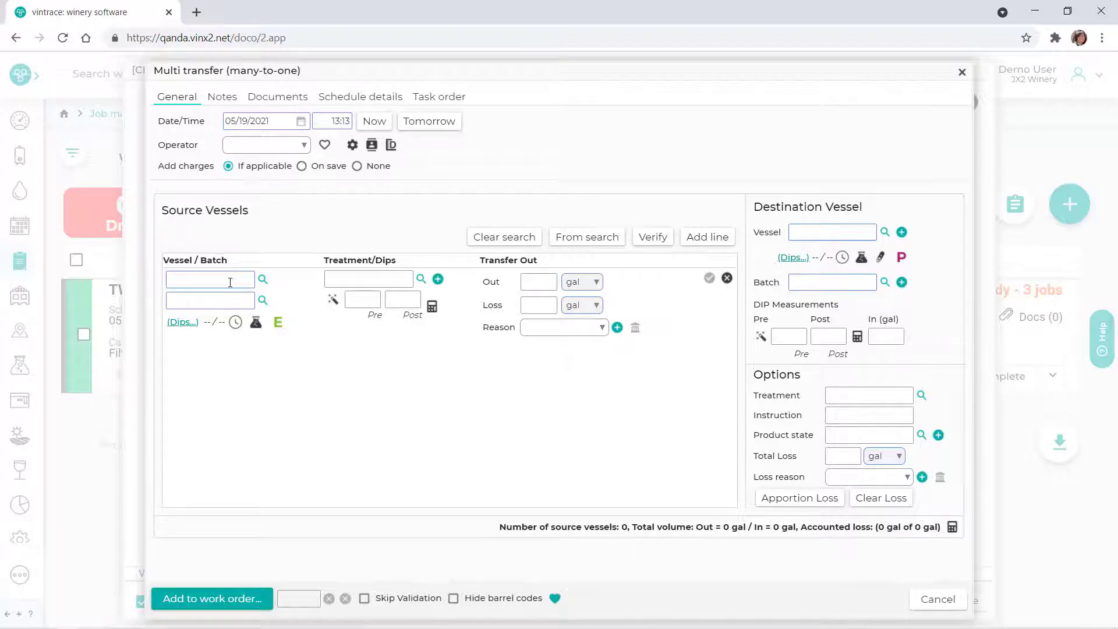
left_click(230, 282)
type("G1")
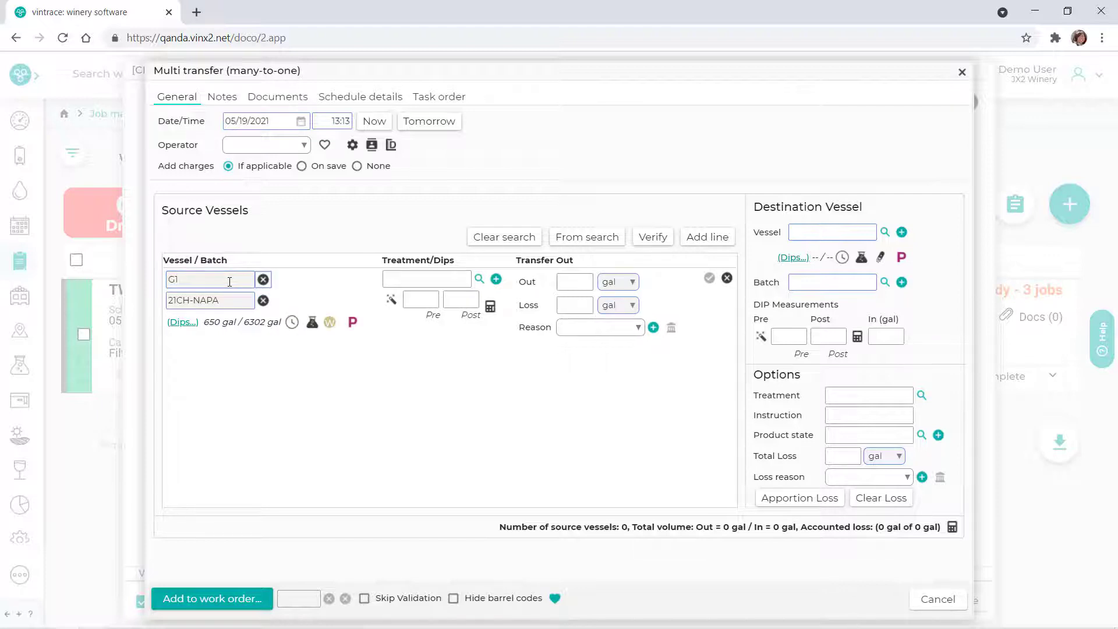
left_click(574, 284)
type("650")
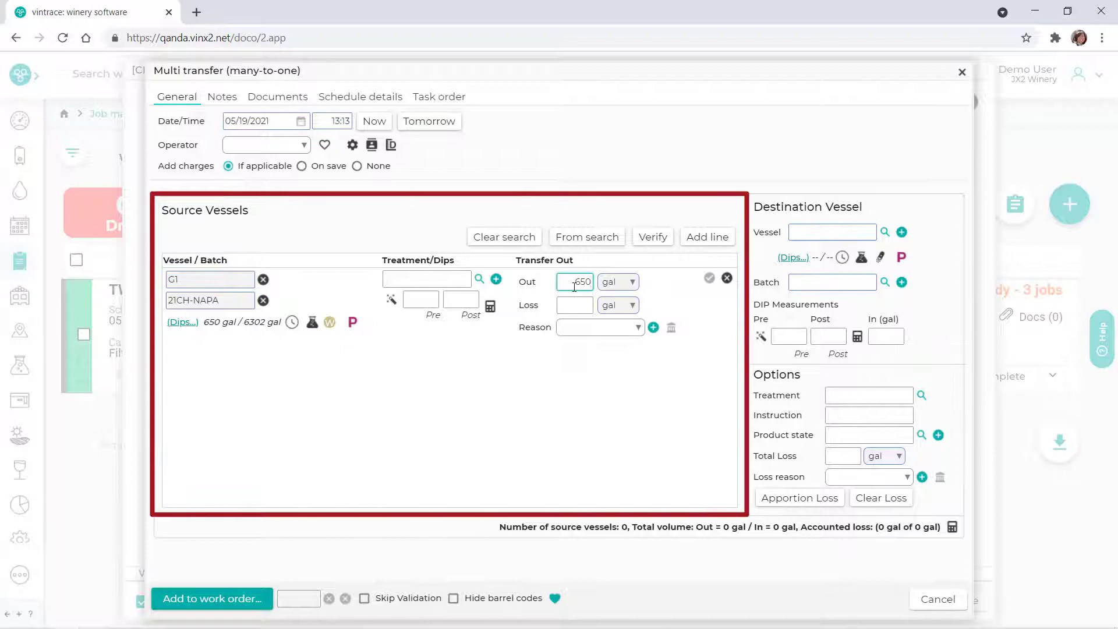
Add E7 as a second source vessel with 600 gal out
left_click(707, 237)
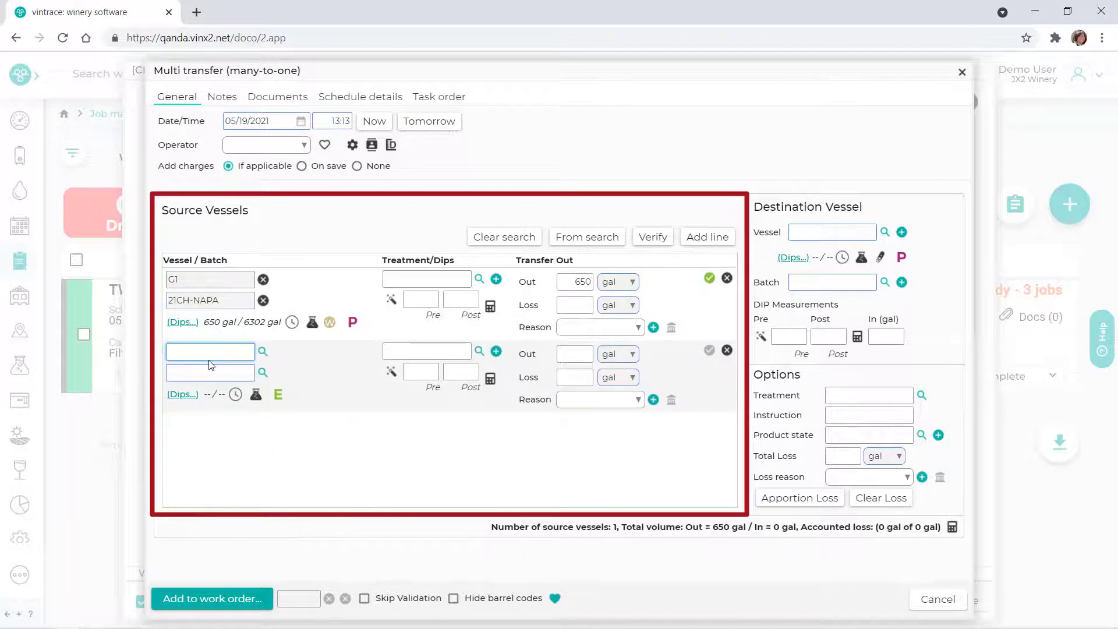
type("E7")
key("Tab")
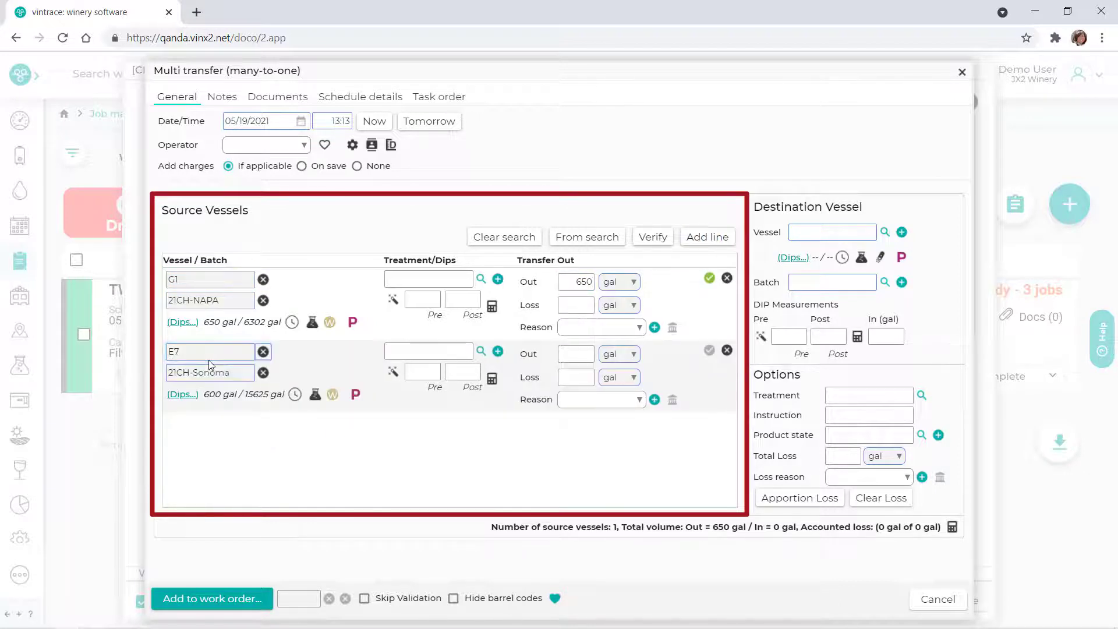
left_click(580, 359)
type("600")
left_click(818, 233)
Set E8 as the destination vessel and give it a new batch coded 21CH-BLEND
type("E8")
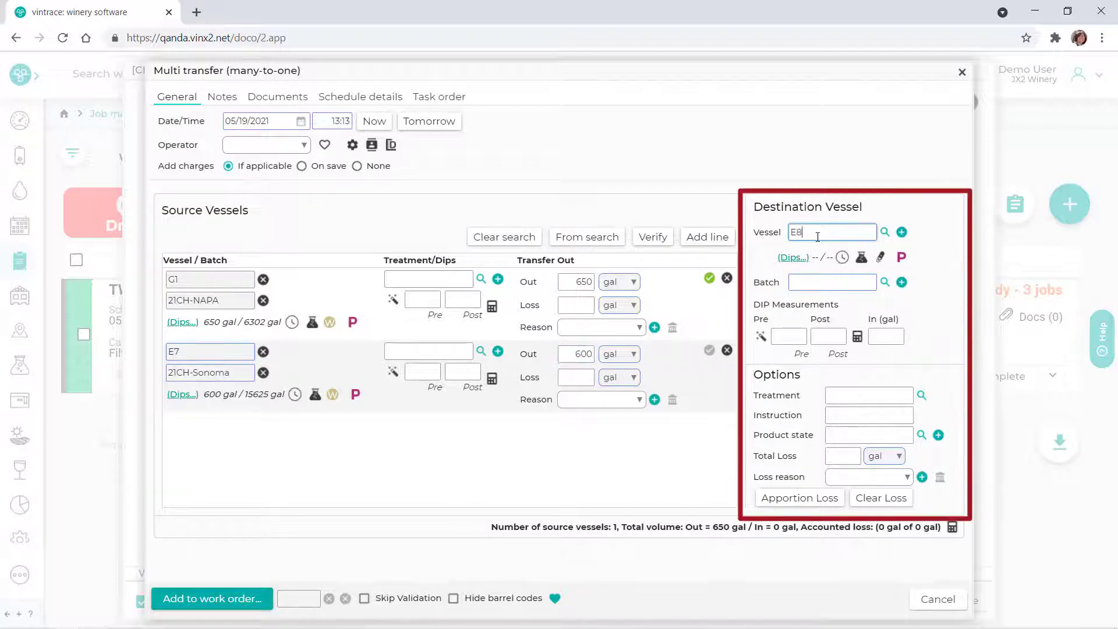
key("Tab")
left_click(904, 282)
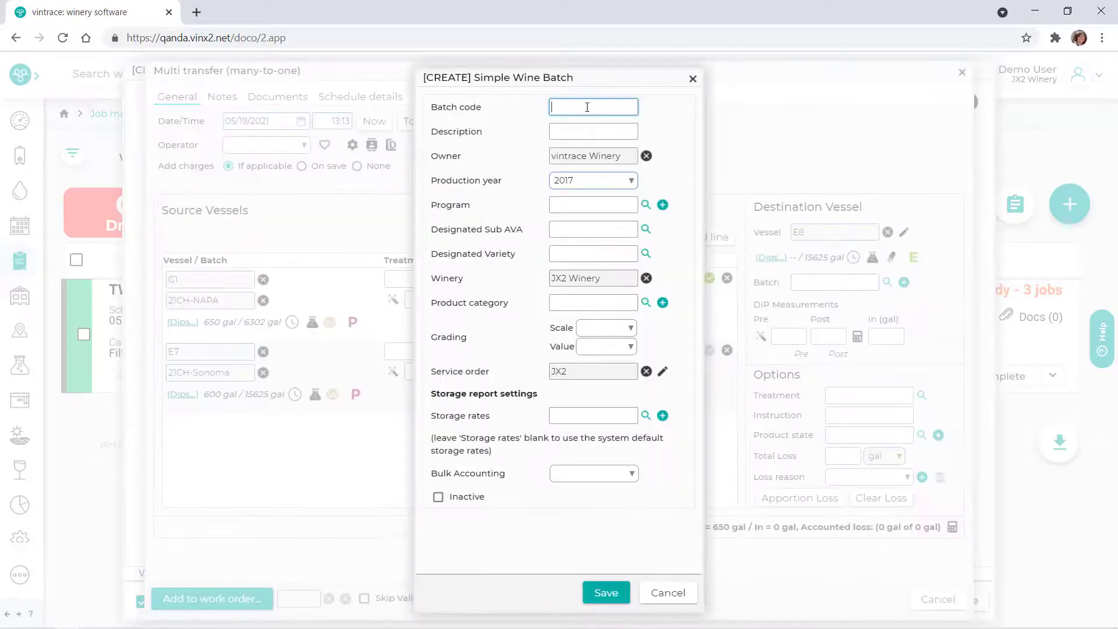
type("20")
key("BackSpace")
type("1CH-BLEND")
Describe the batch as '2021 Chardonnay Blend', set production year 2021, and save it
left_click(590, 131)
type("2021 Chard")
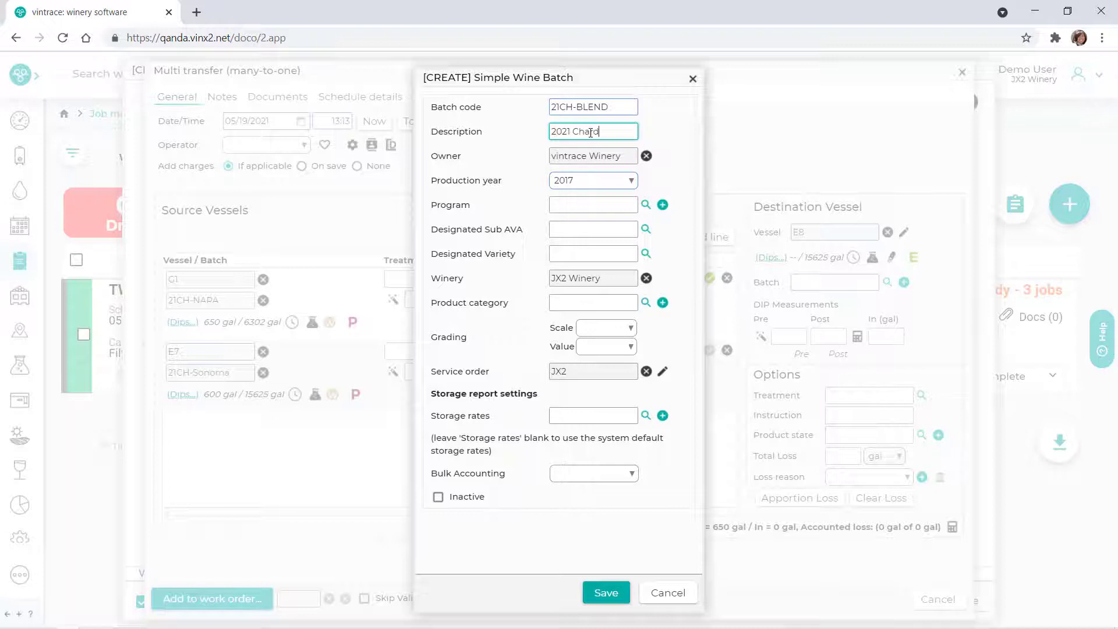
type("onnay Blend")
left_click(597, 180)
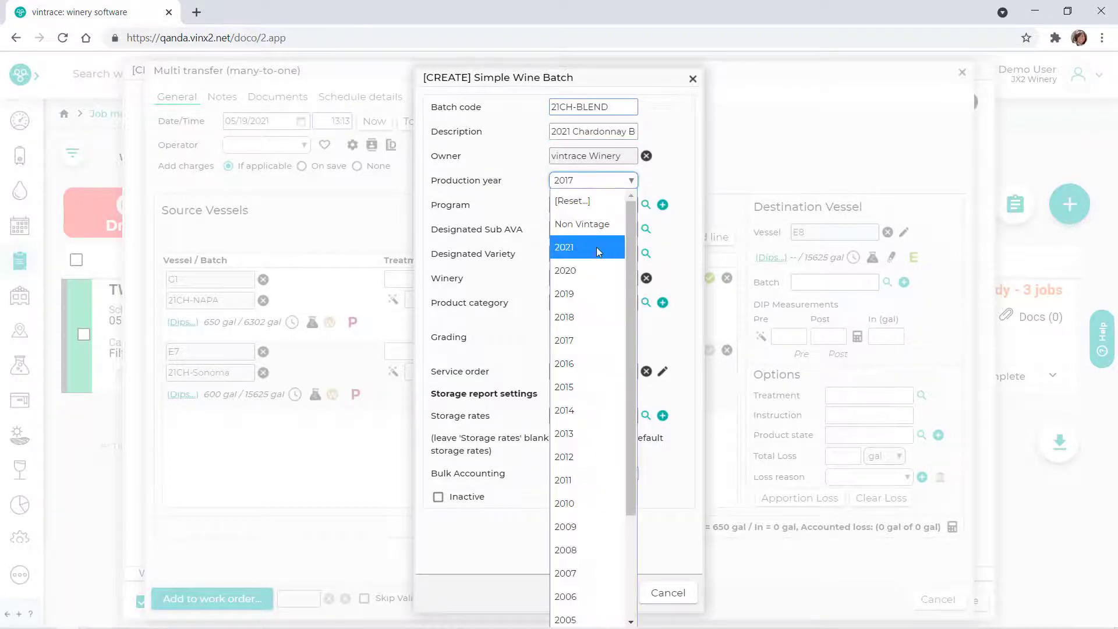
left_click(597, 247)
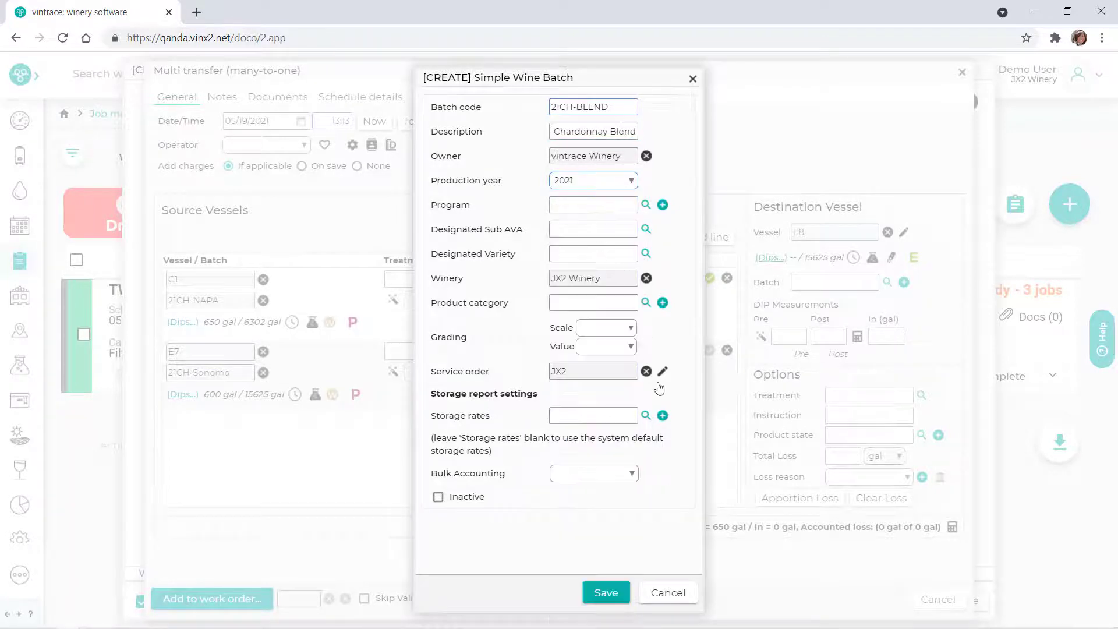
left_click(623, 592)
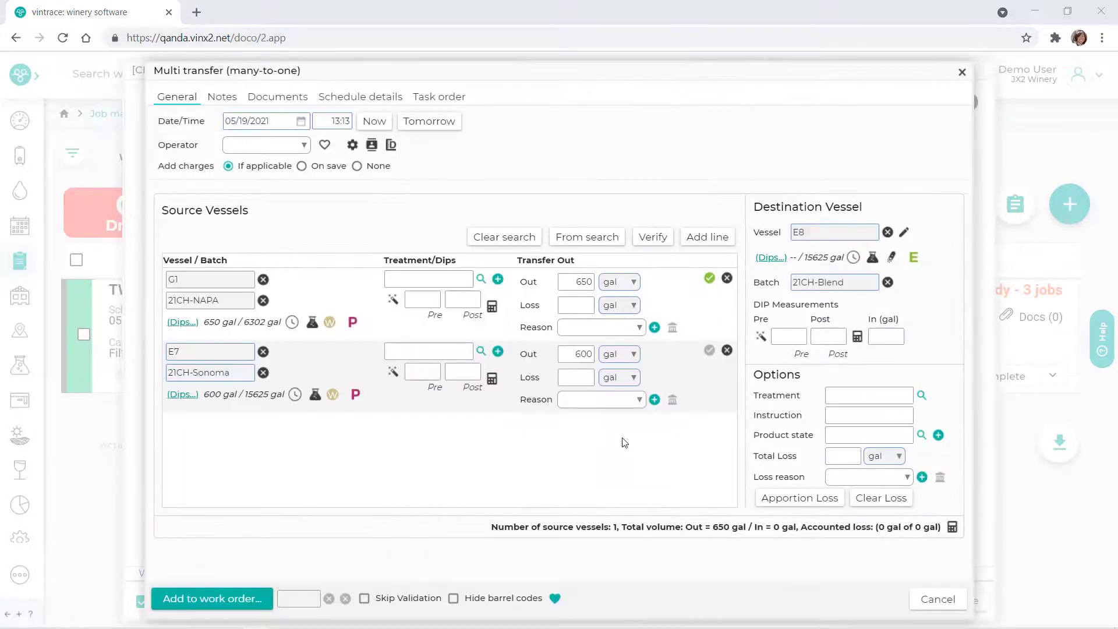
Request a lab sample on destination E8 measuring Alcohol, Brix and Temp
left_click(872, 258)
left_click(699, 294)
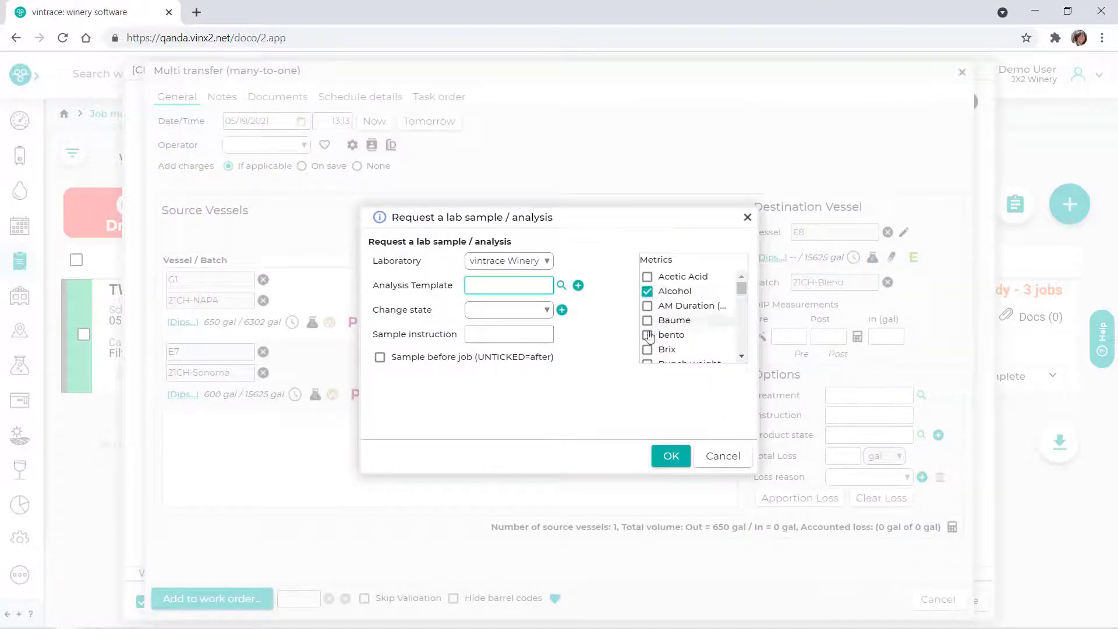
left_click(668, 348)
left_click_drag(742, 289, 742, 334)
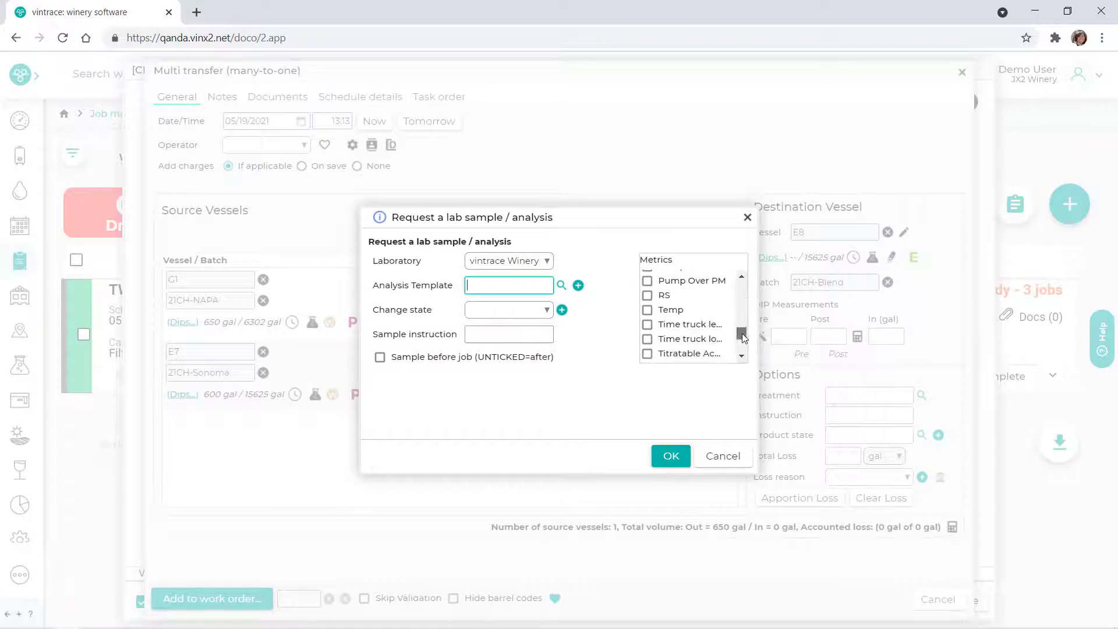
left_click(647, 310)
left_click(681, 465)
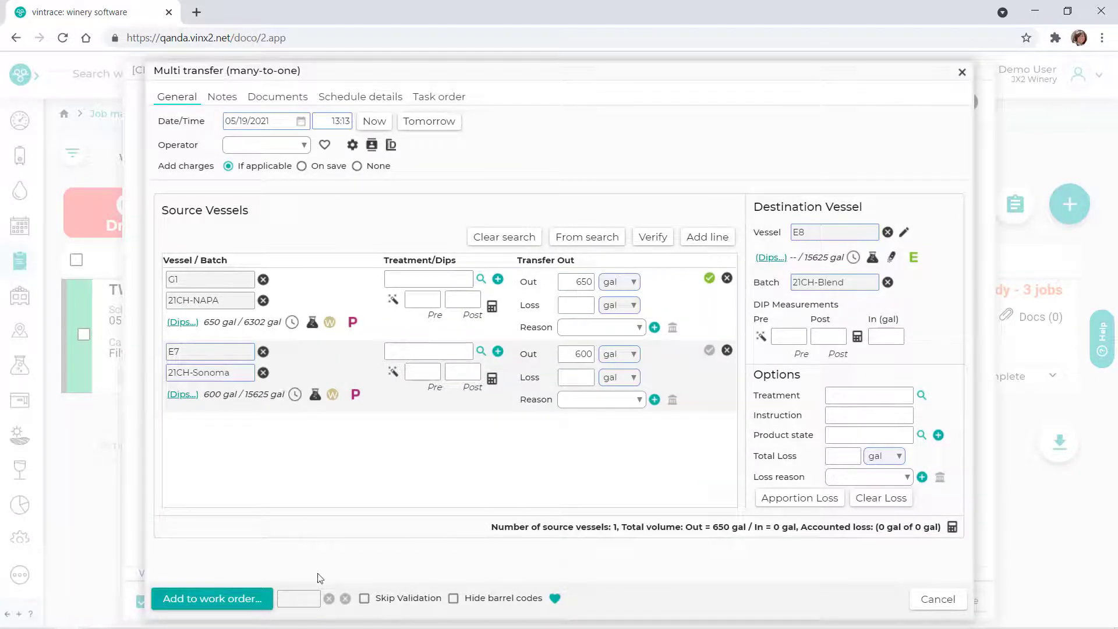
Add the G1+E7→E8 blend and its 21CH-Blend analysis as two jobs on the work order
left_click(261, 609)
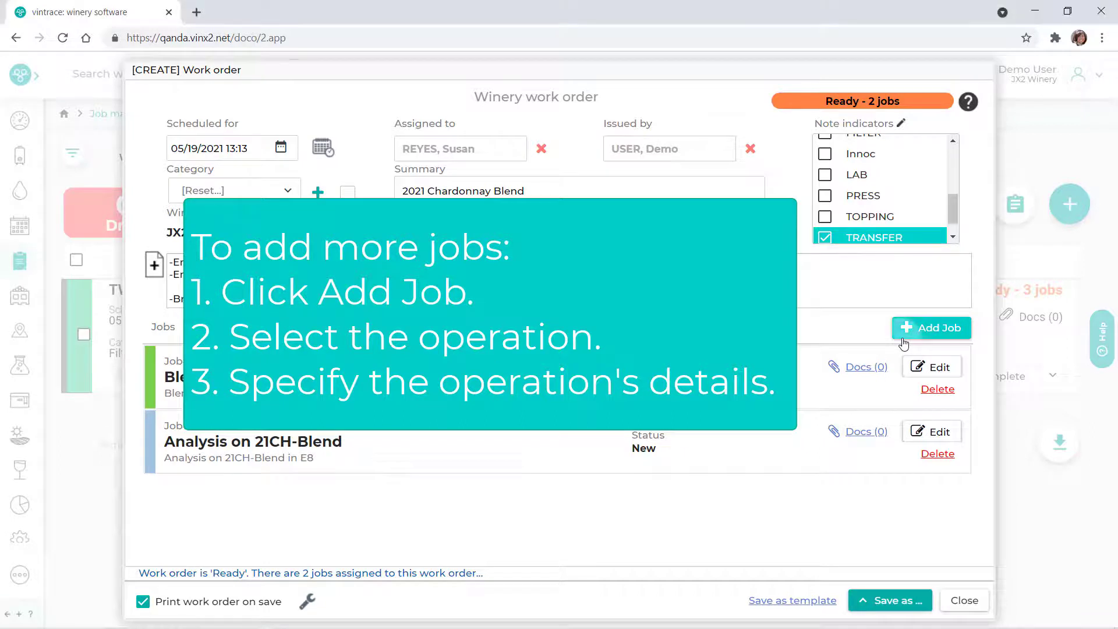
left_click(903, 338)
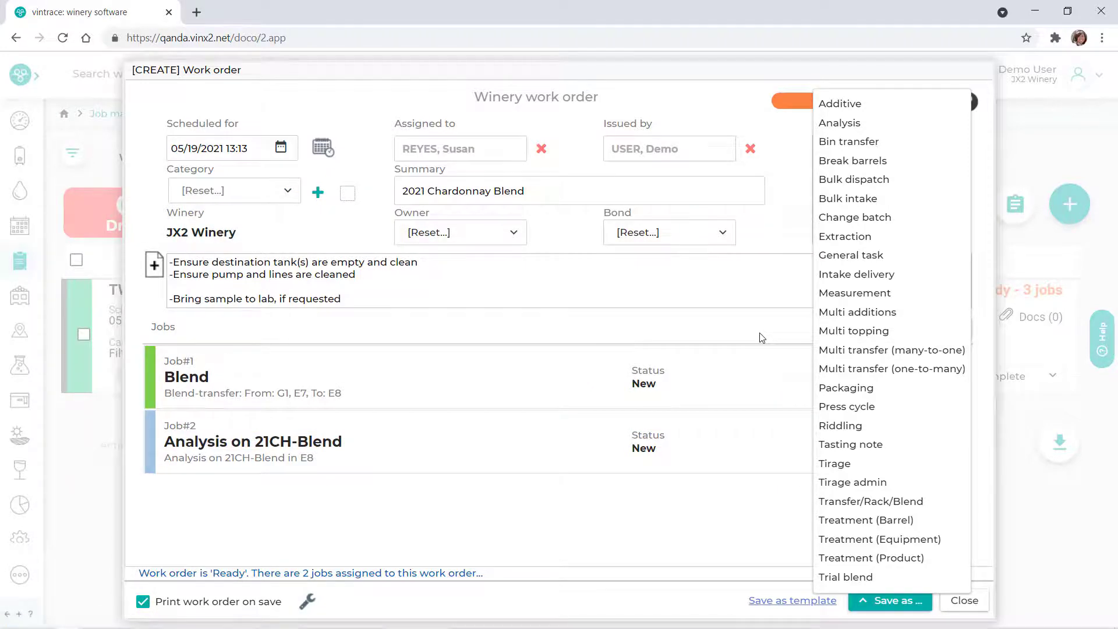
left_click(759, 333)
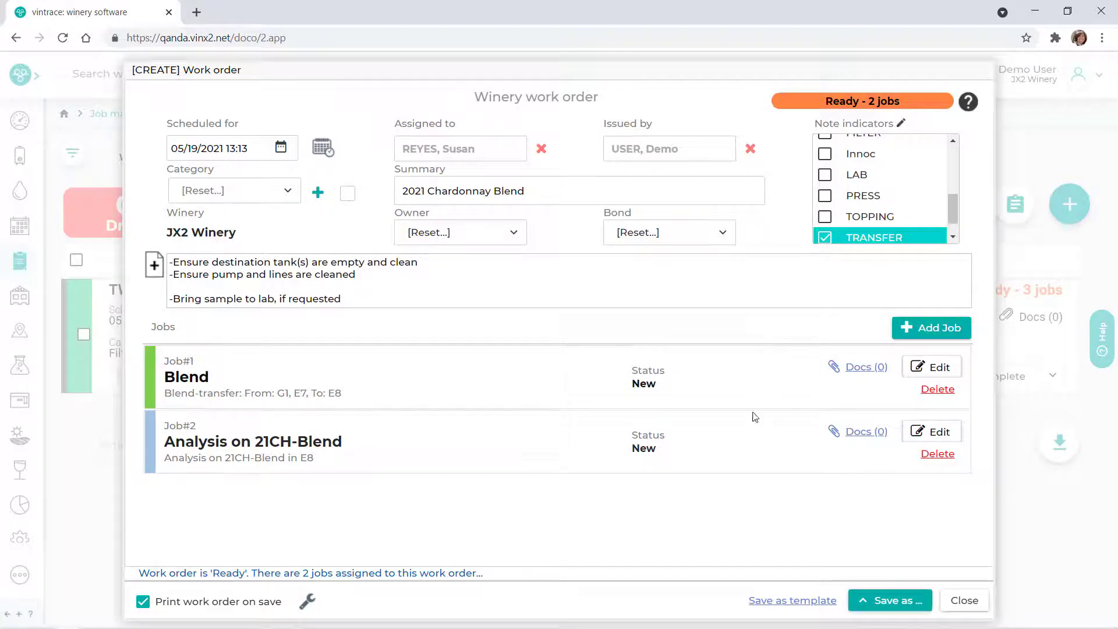
Save the work order with Ready status so it prints as PDF TWL975
left_click(868, 604)
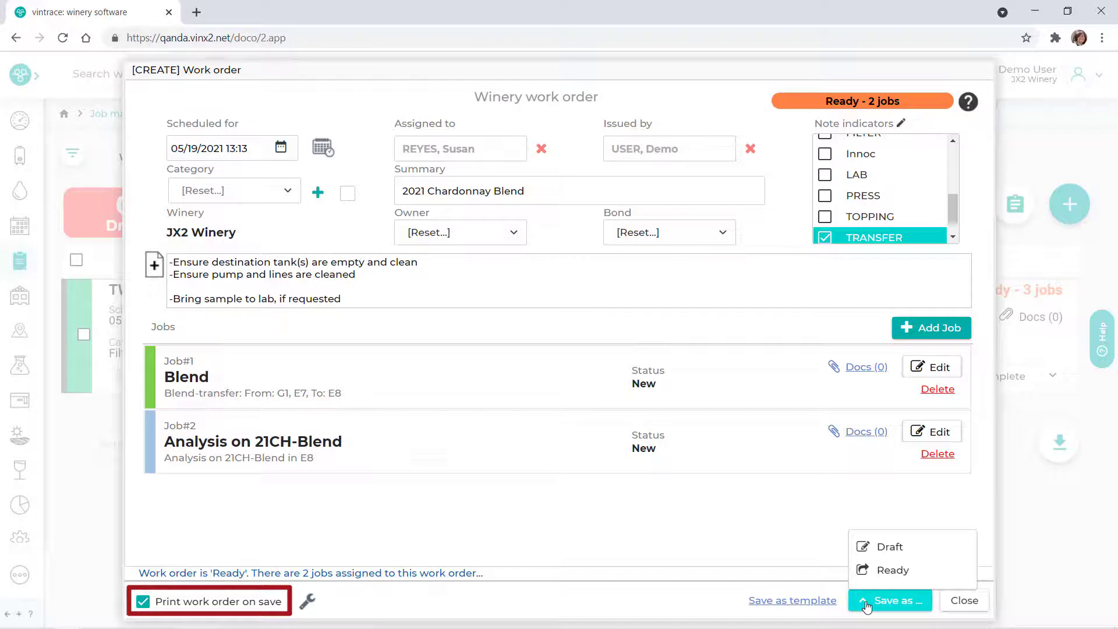
left_click(942, 578)
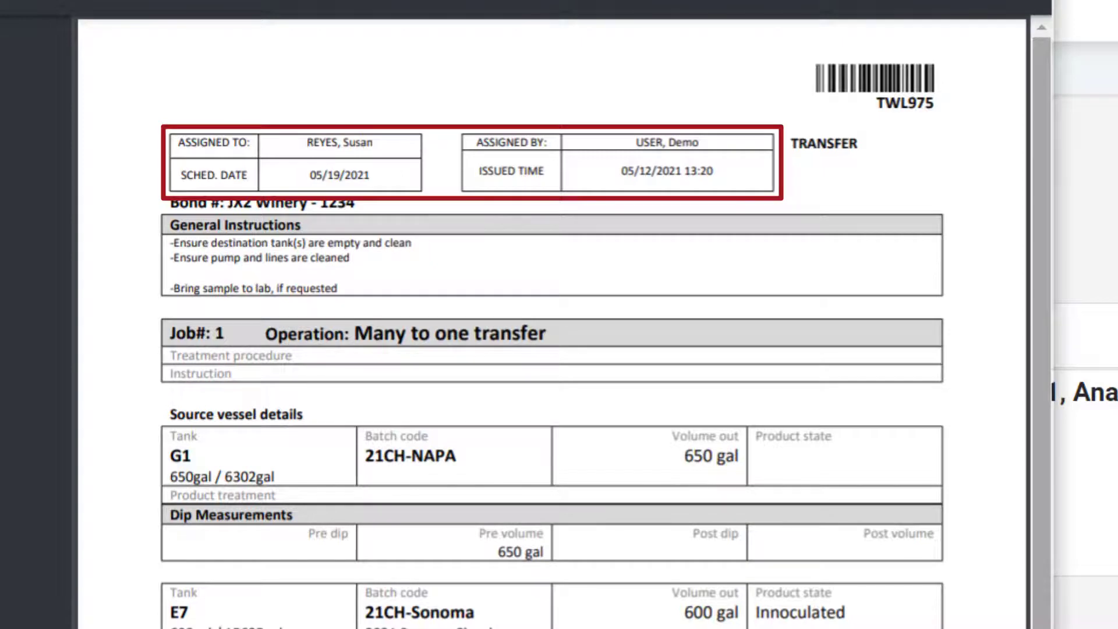
Scroll through WorkOrder_975.pdf to review the blend and analysis jobs
scroll(553, 332, "down", 1)
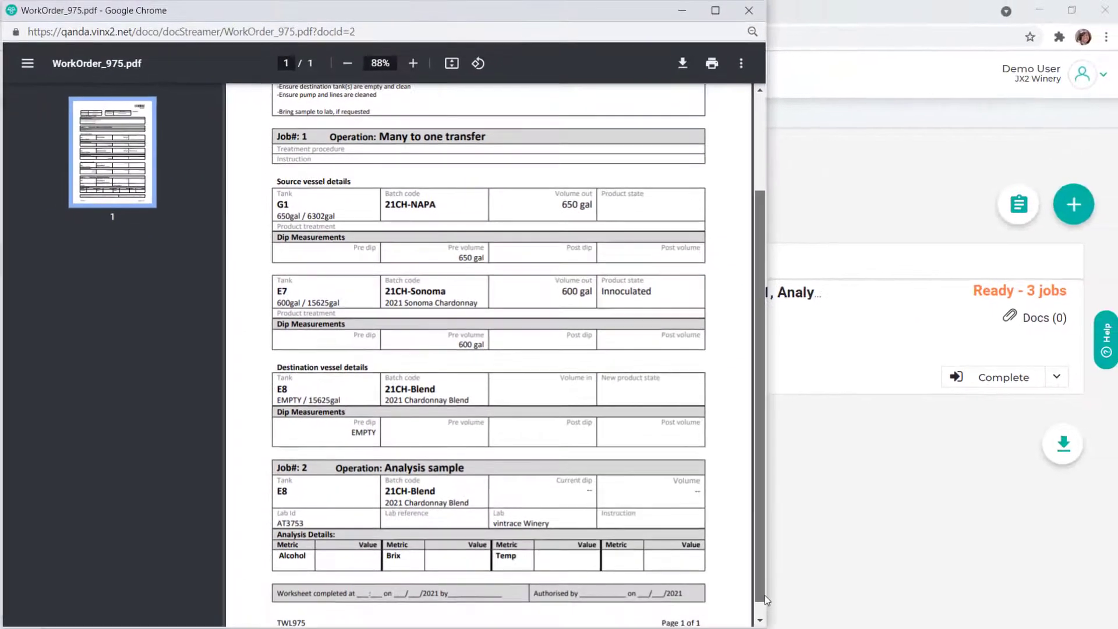
scroll(763, 599, "down", 2)
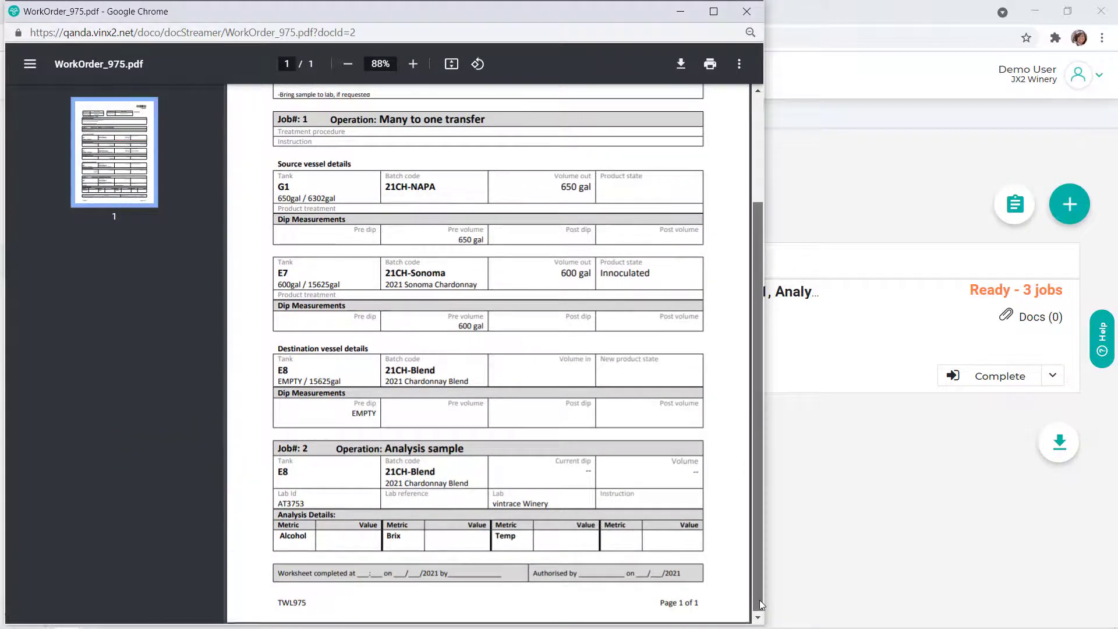
left_click_drag(759, 600, 761, 484)
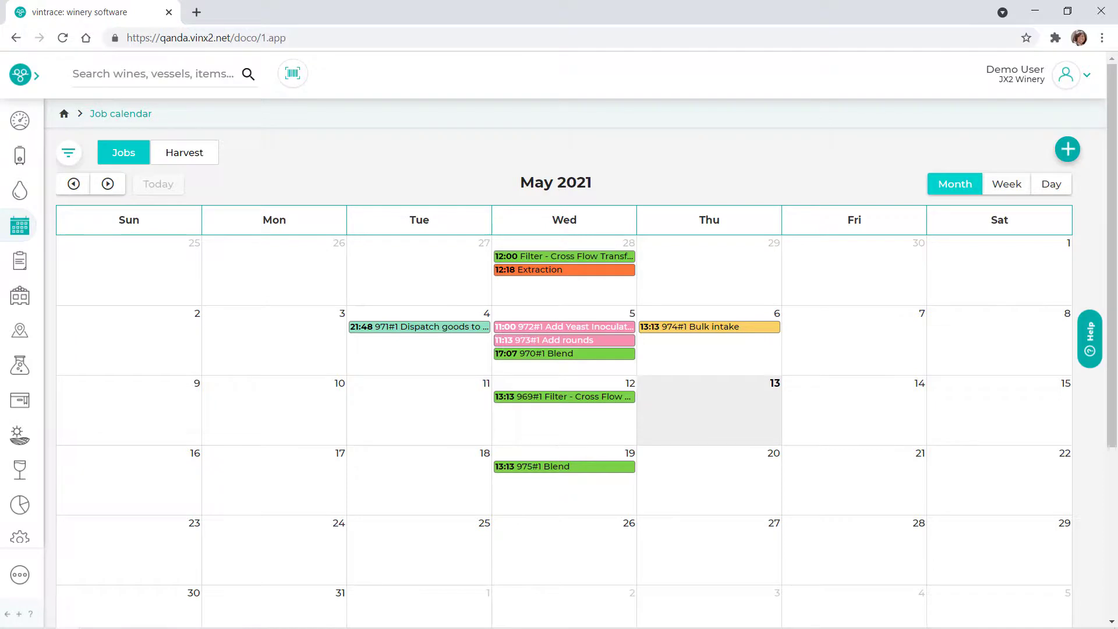
Go to Job management to see TWL975, 2021 Chardonnay Blend, listed as Ready with 2 jobs
left_click(19, 260)
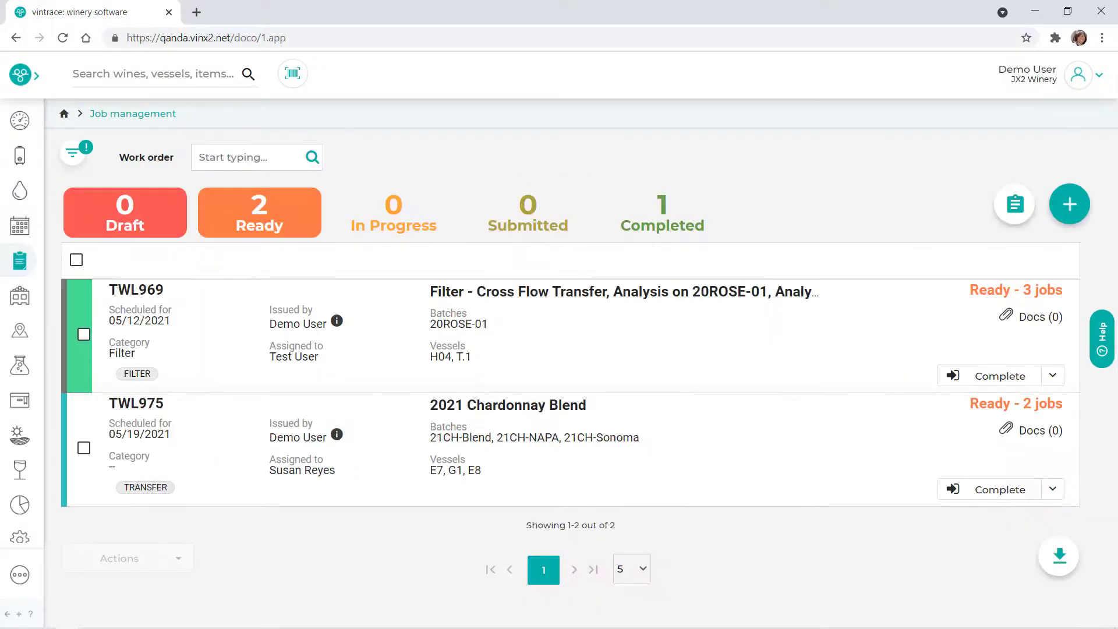